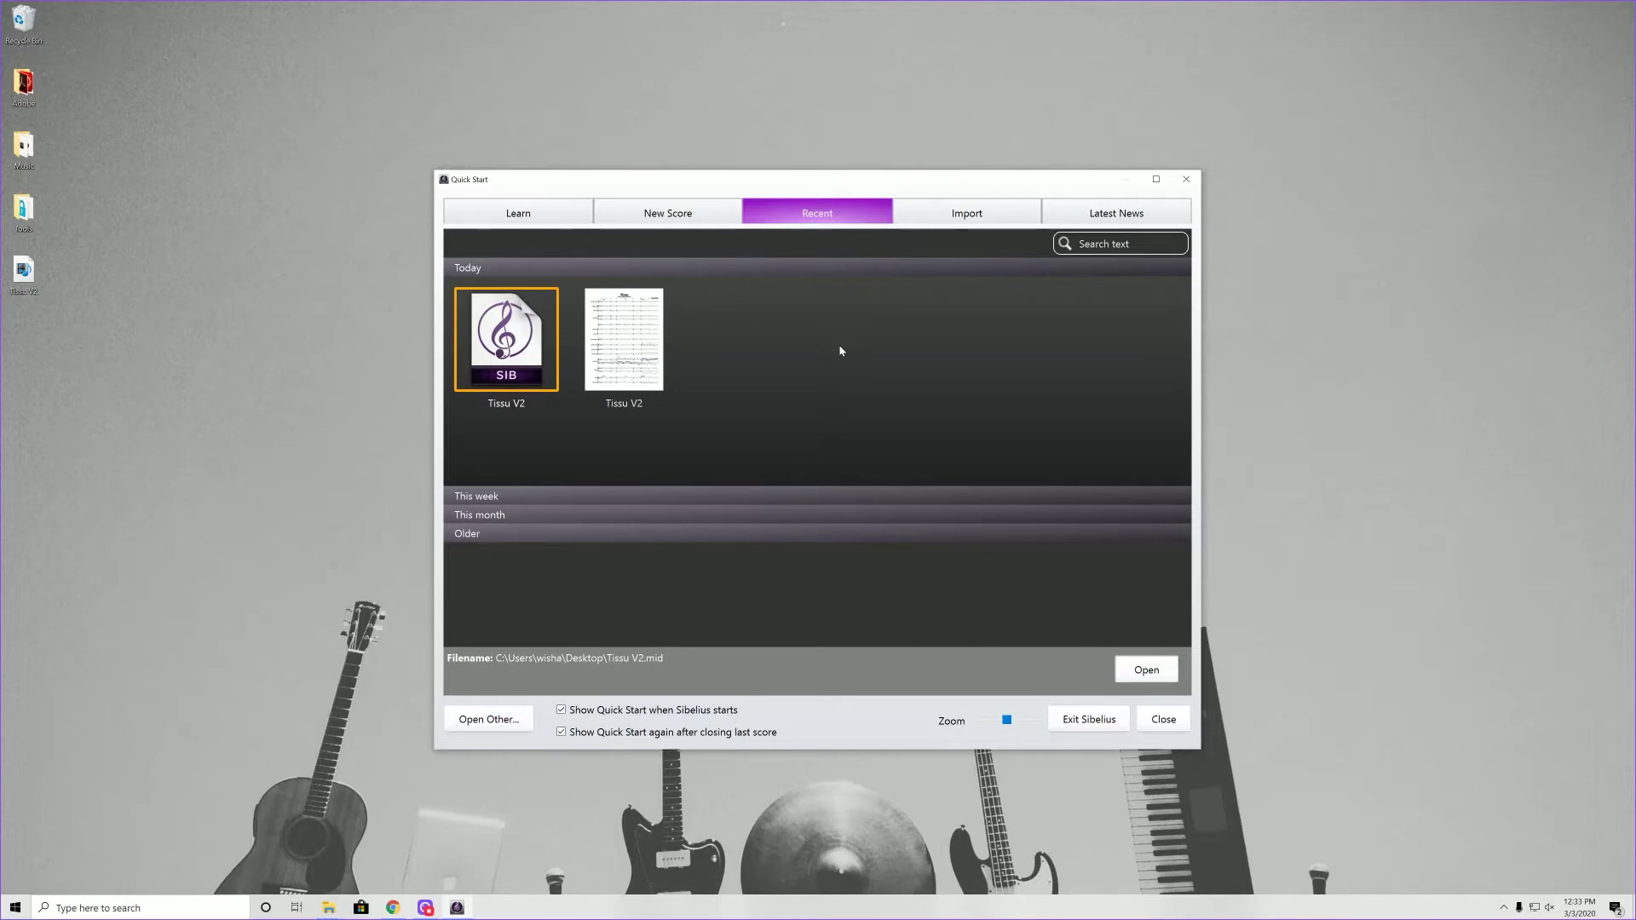
After a look at the New Score templates, open Tissu V2 from the Recent scores.
{"action": "key", "text": "ctrl+shift+Tab"}
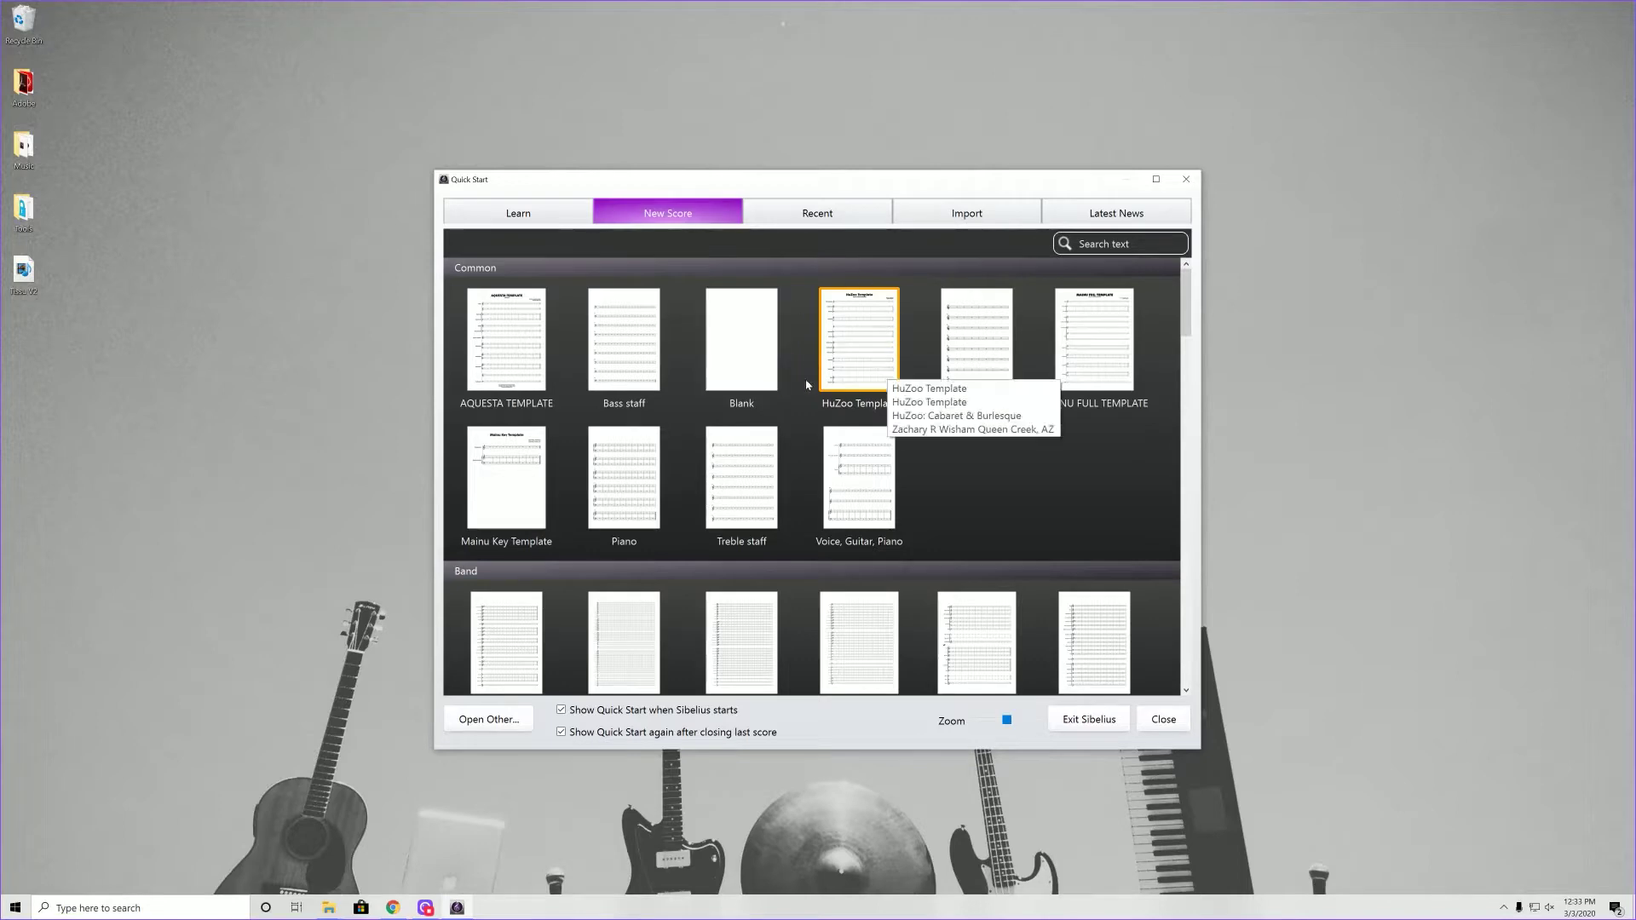
{"action": "left_click", "coordinate": [831, 220]}
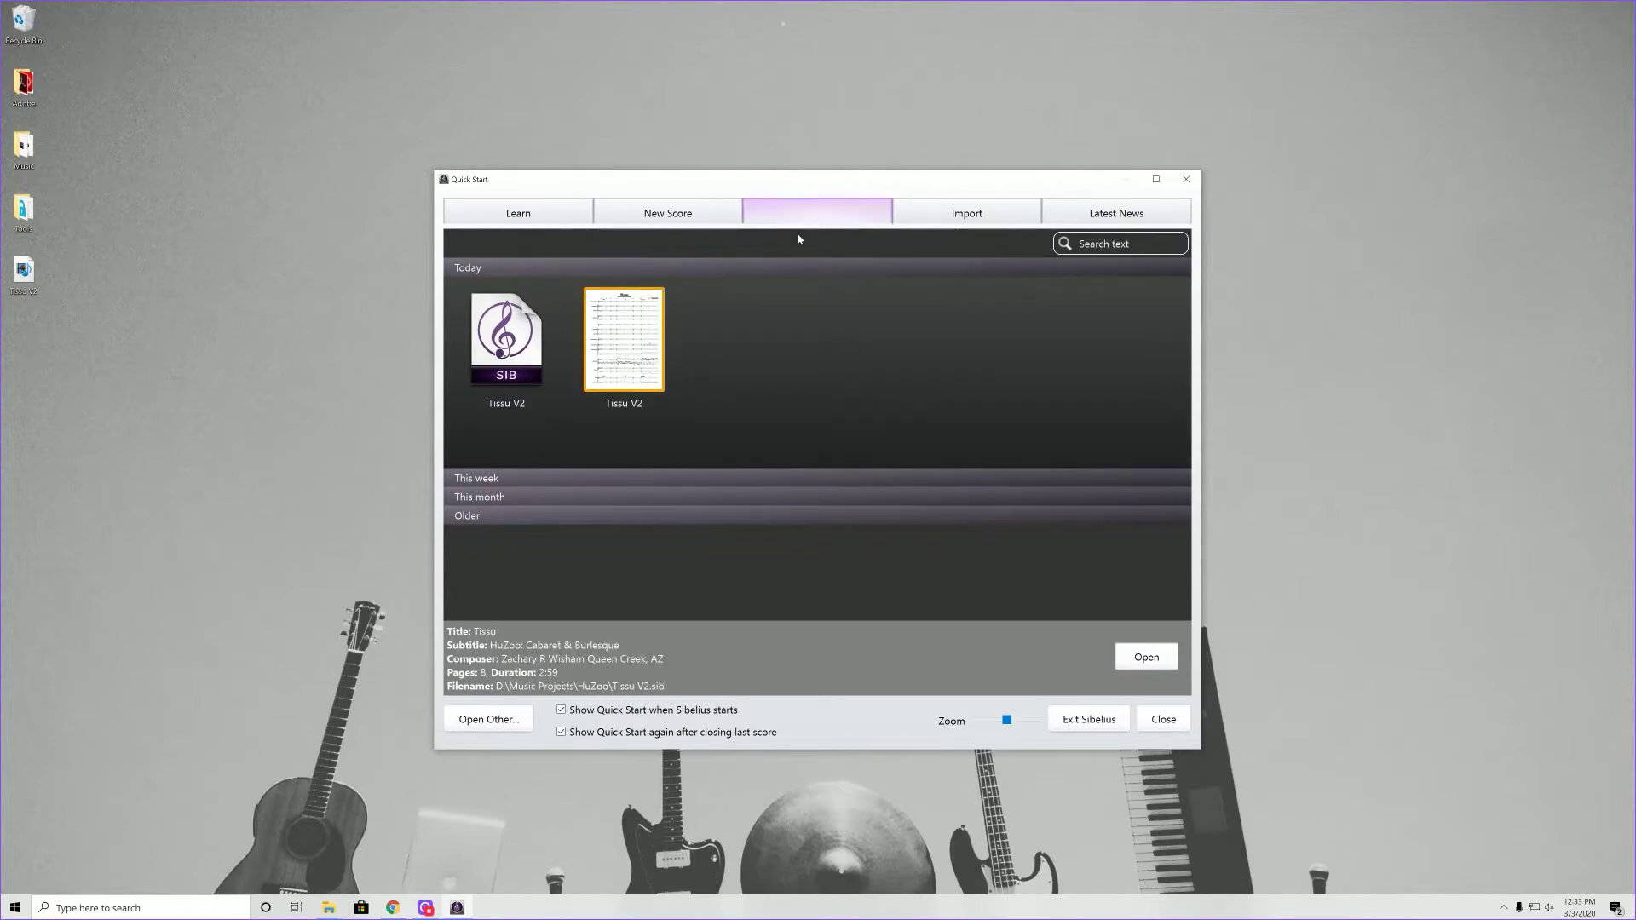
{"action": "left_click", "coordinate": [1142, 663]}
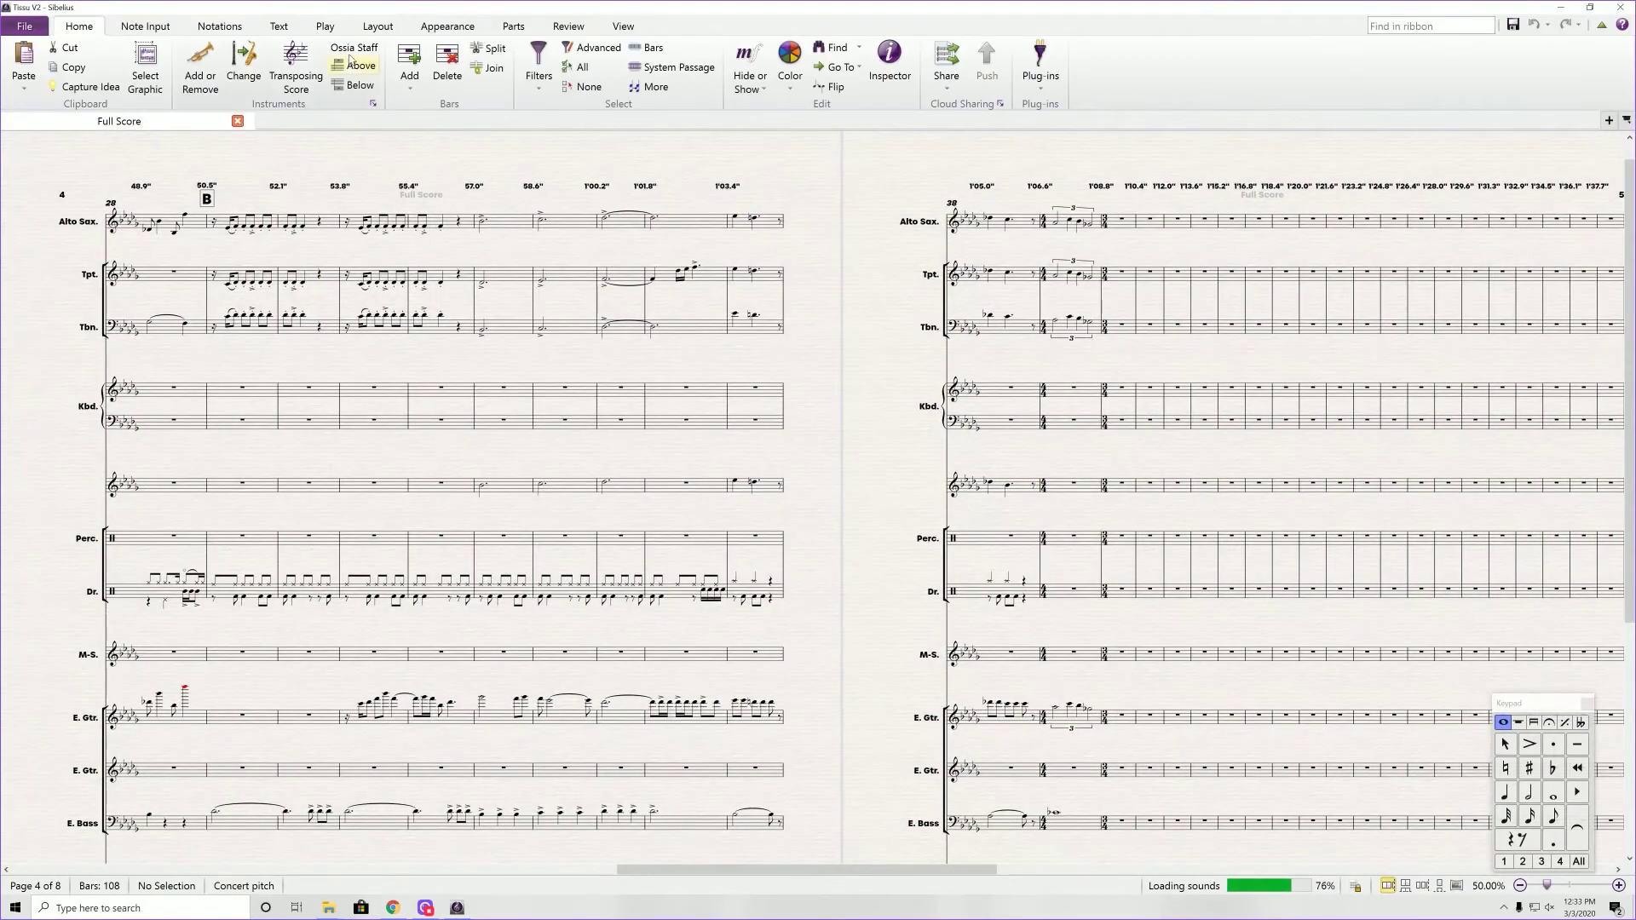
Switch to the Play tab and scroll through the Tissu score's instrument staves and pages.
{"action": "left_click", "coordinate": [330, 34]}
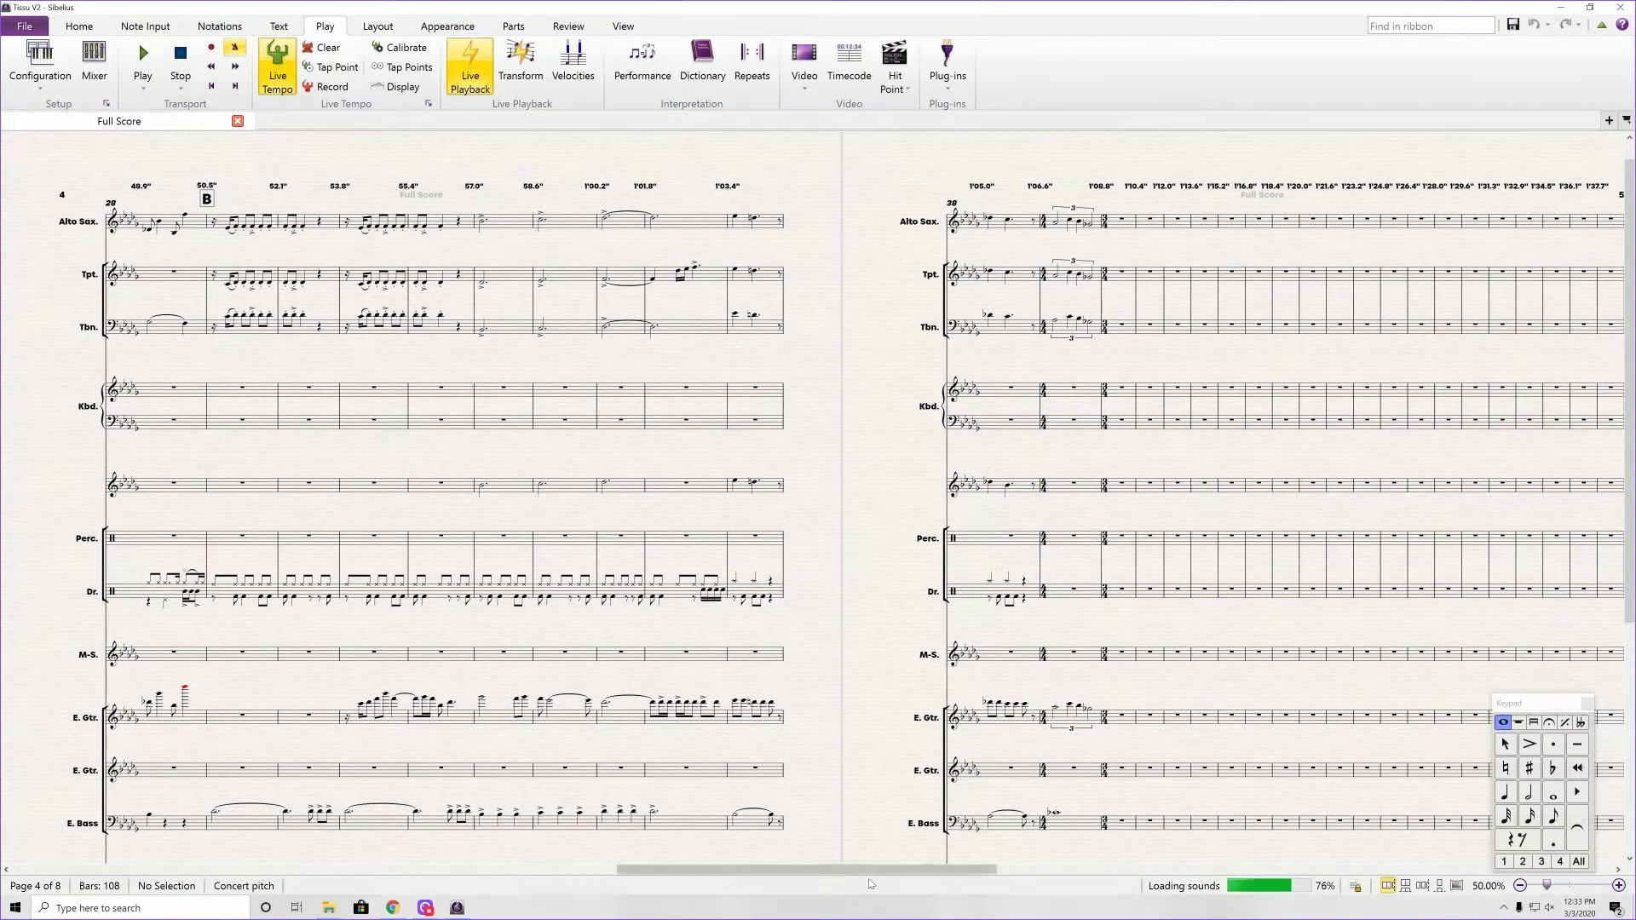
{"action": "left_click_drag", "start_coordinate": [873, 879], "coordinate": [364, 894]}
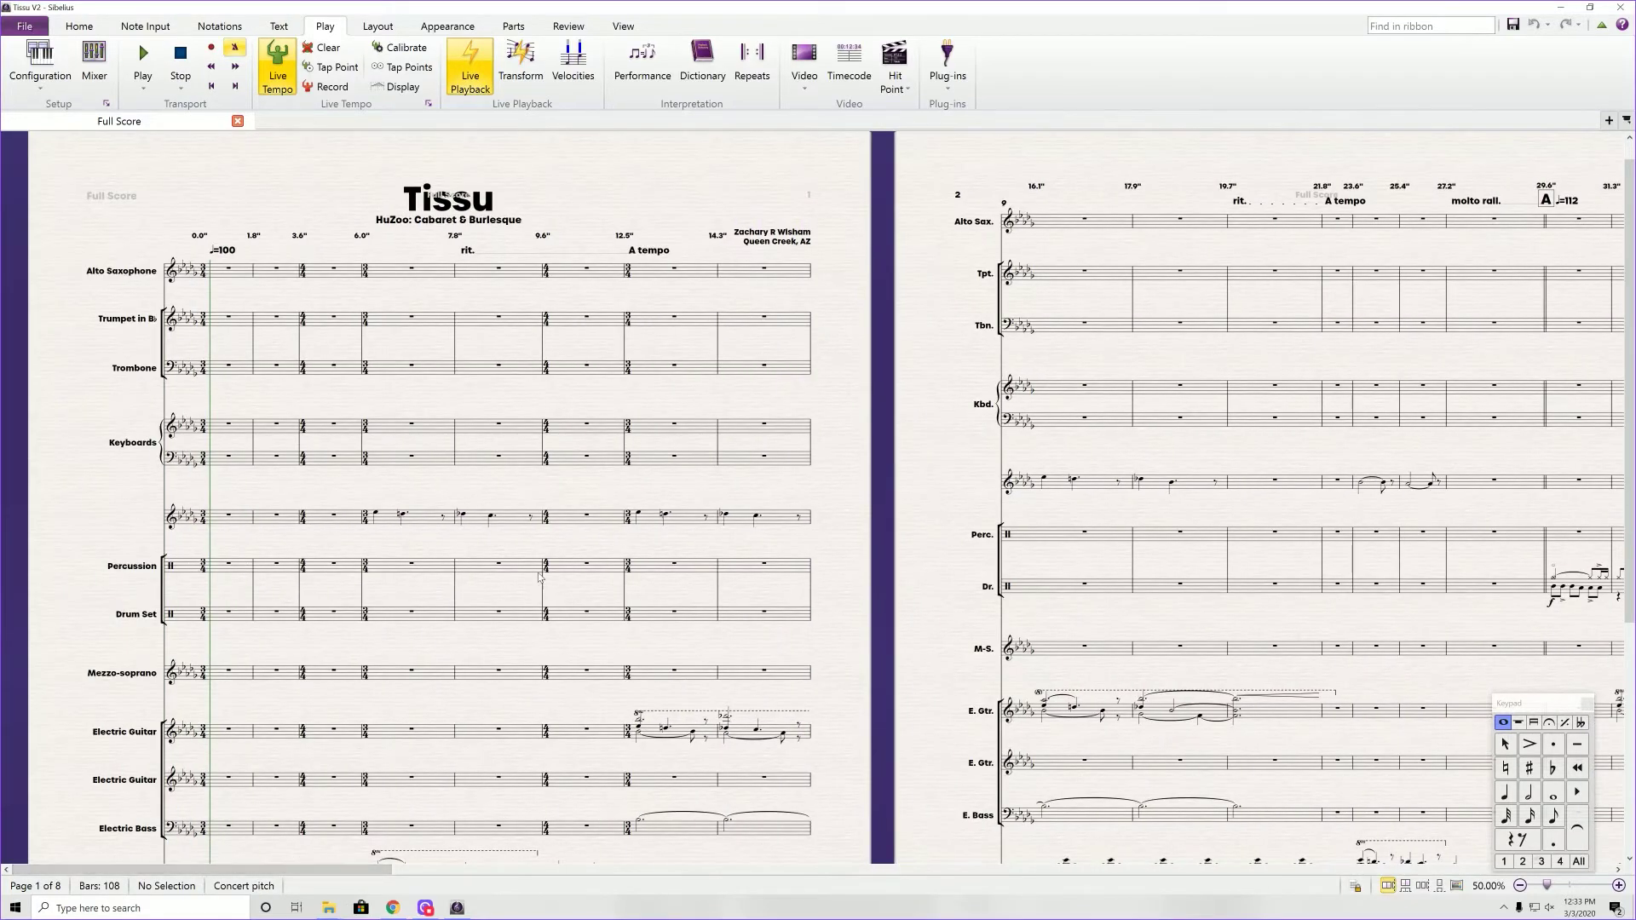
{"action": "scroll", "coordinate": [538, 577], "scroll_direction": "down", "scroll_amount": 3}
{"action": "scroll", "coordinate": [538, 577], "scroll_direction": "down", "scroll_amount": 2}
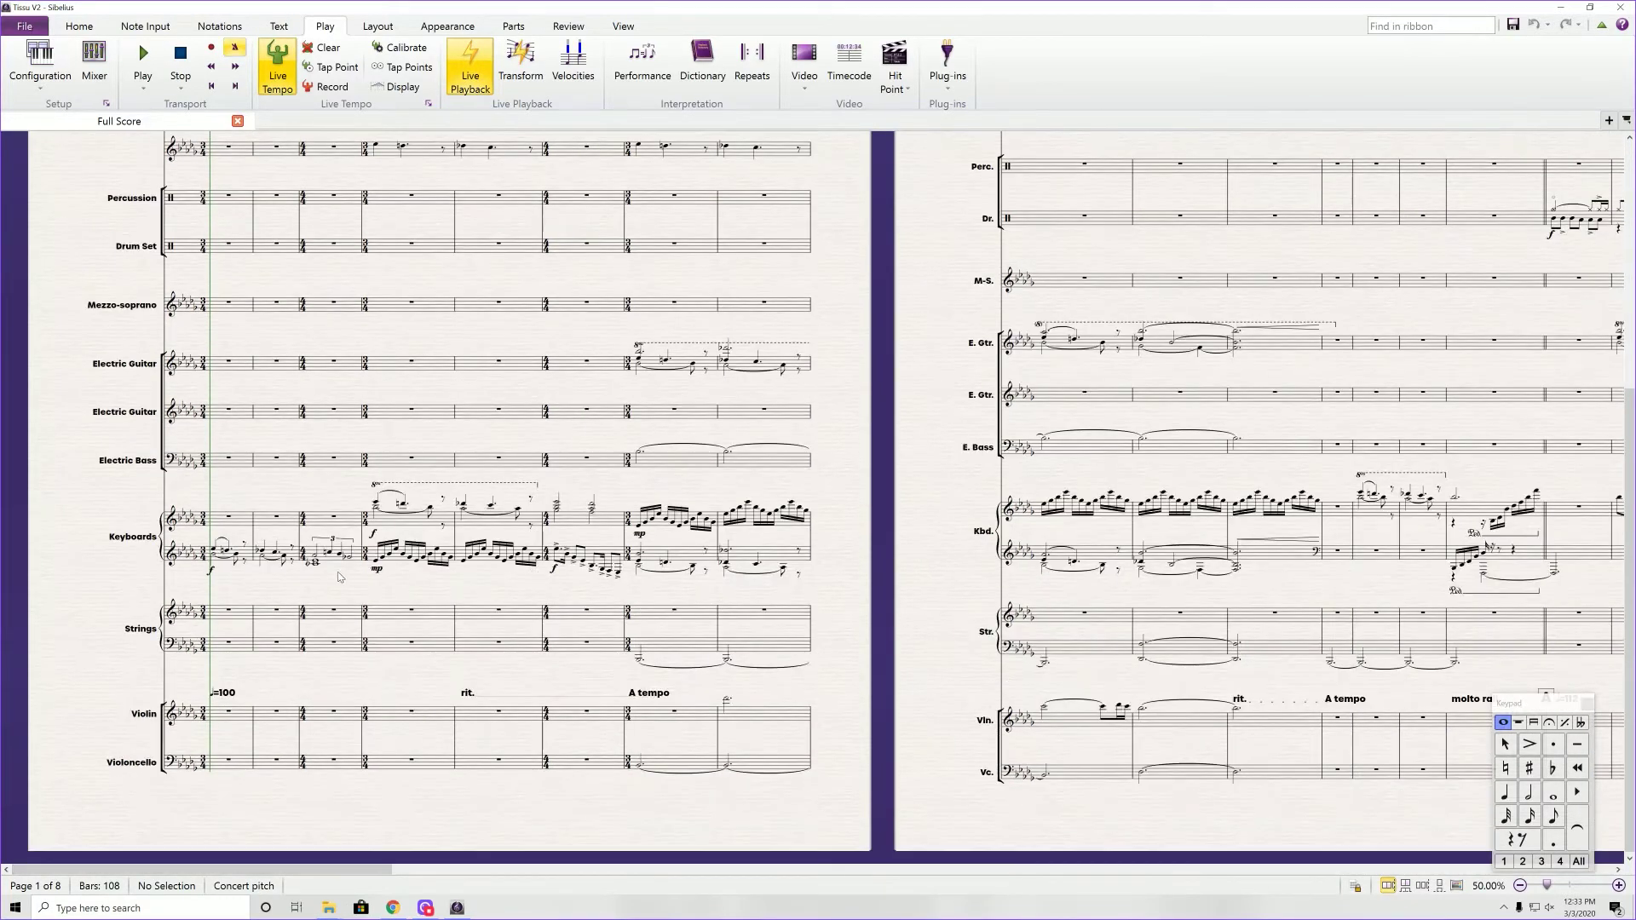
{"action": "left_click_drag", "start_coordinate": [364, 872], "coordinate": [828, 862]}
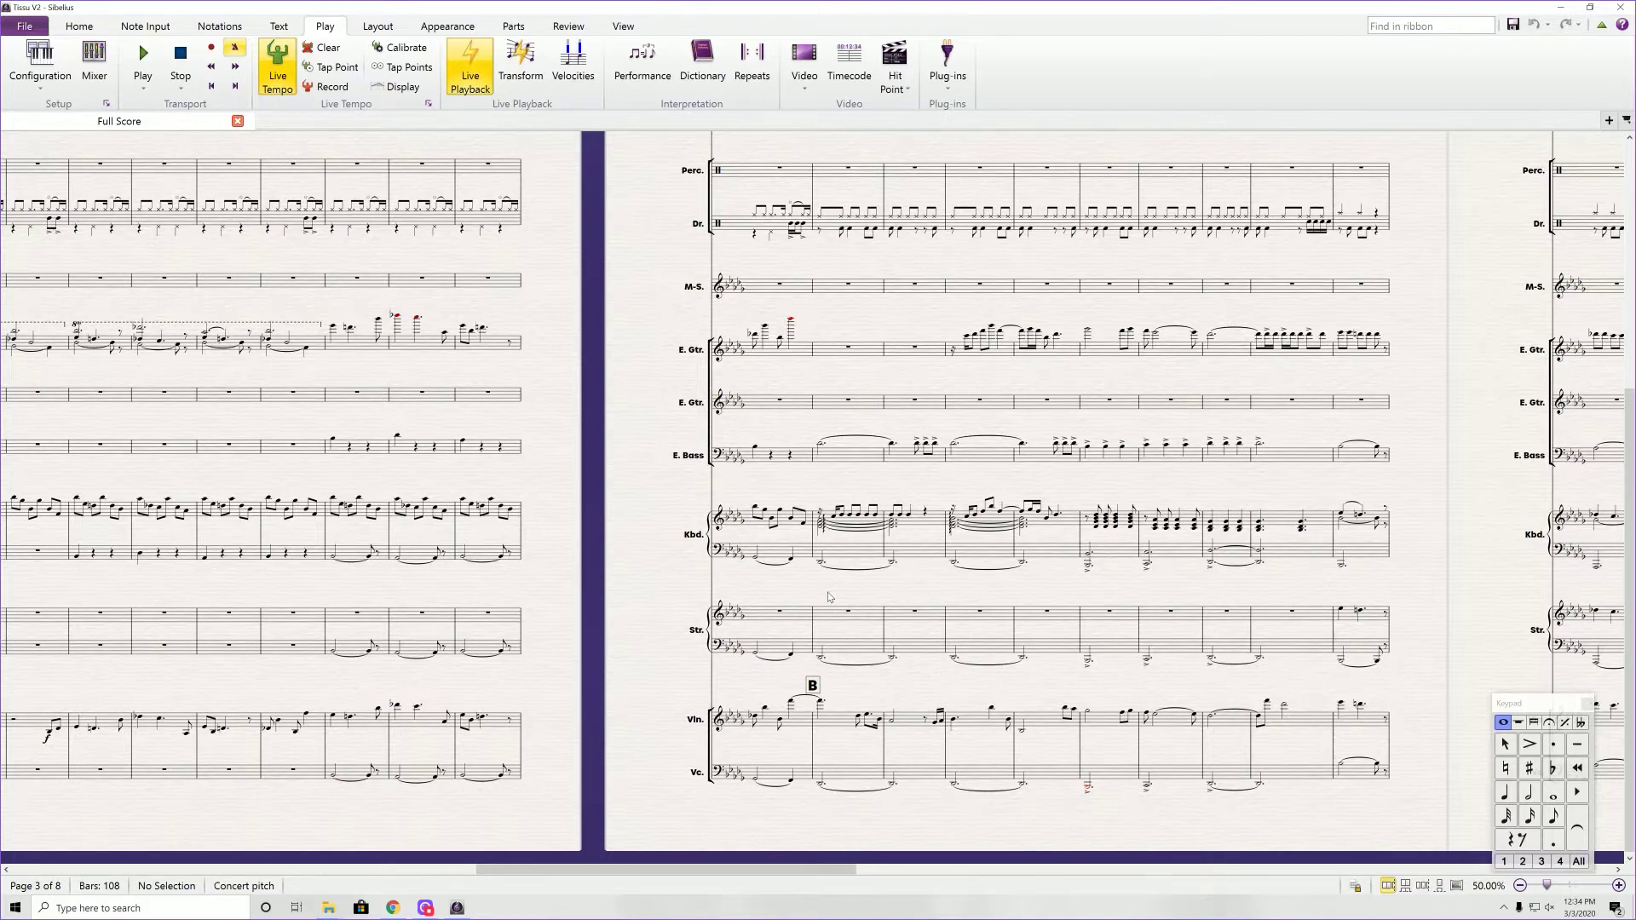
{"action": "scroll", "coordinate": [829, 596], "scroll_direction": "up", "scroll_amount": 5}
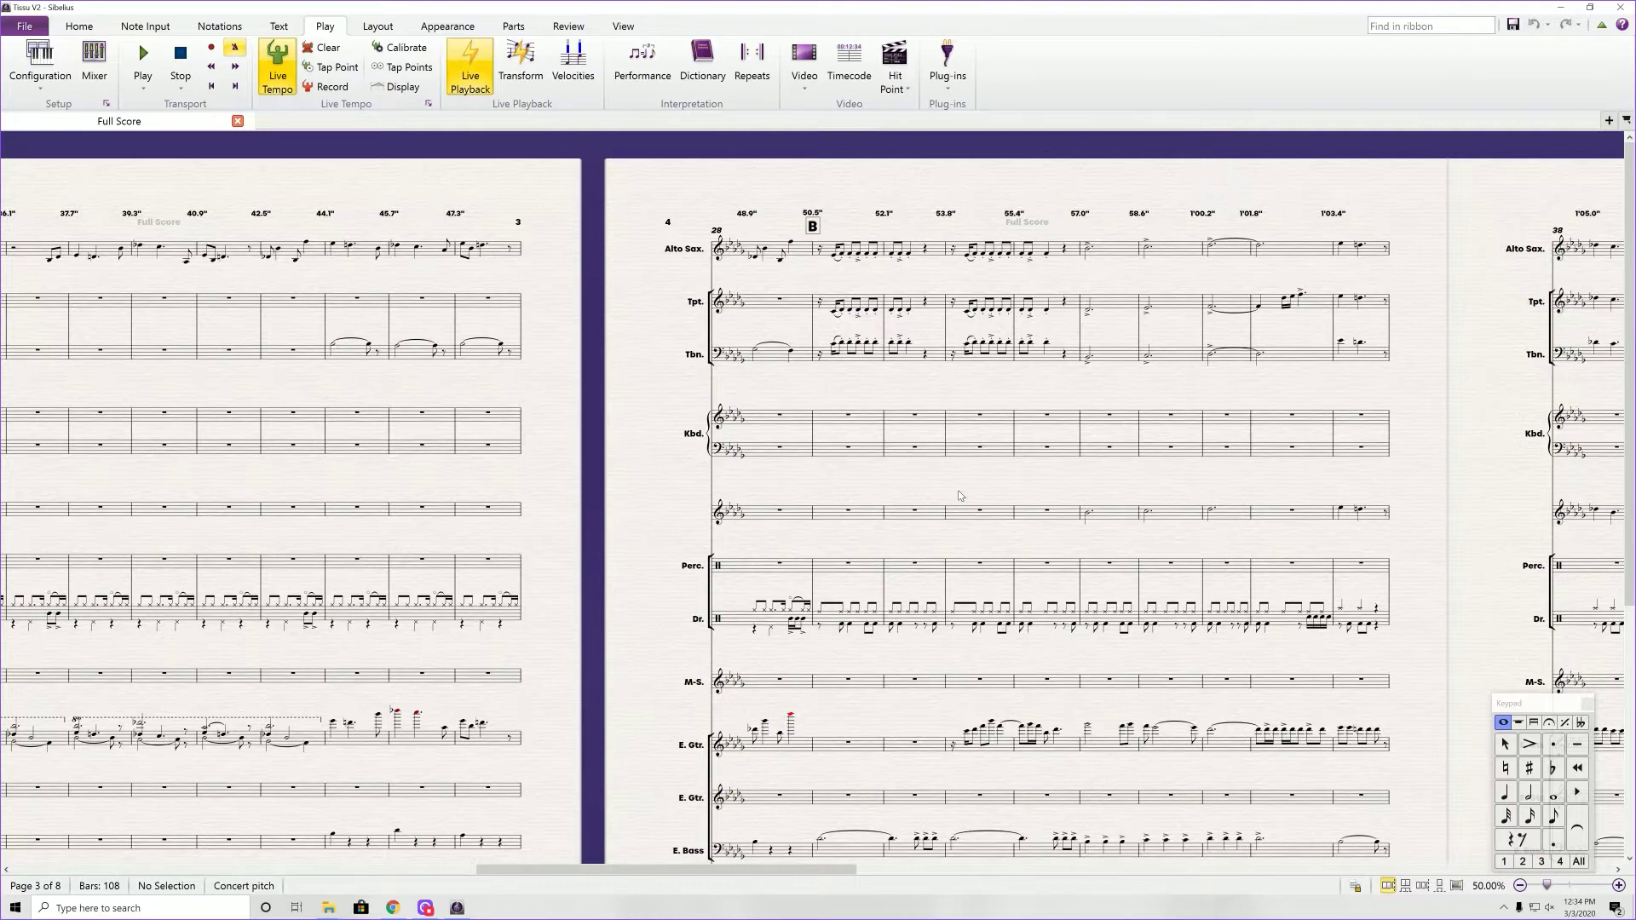
{"action": "scroll", "coordinate": [960, 496], "scroll_direction": "down", "scroll_amount": 3}
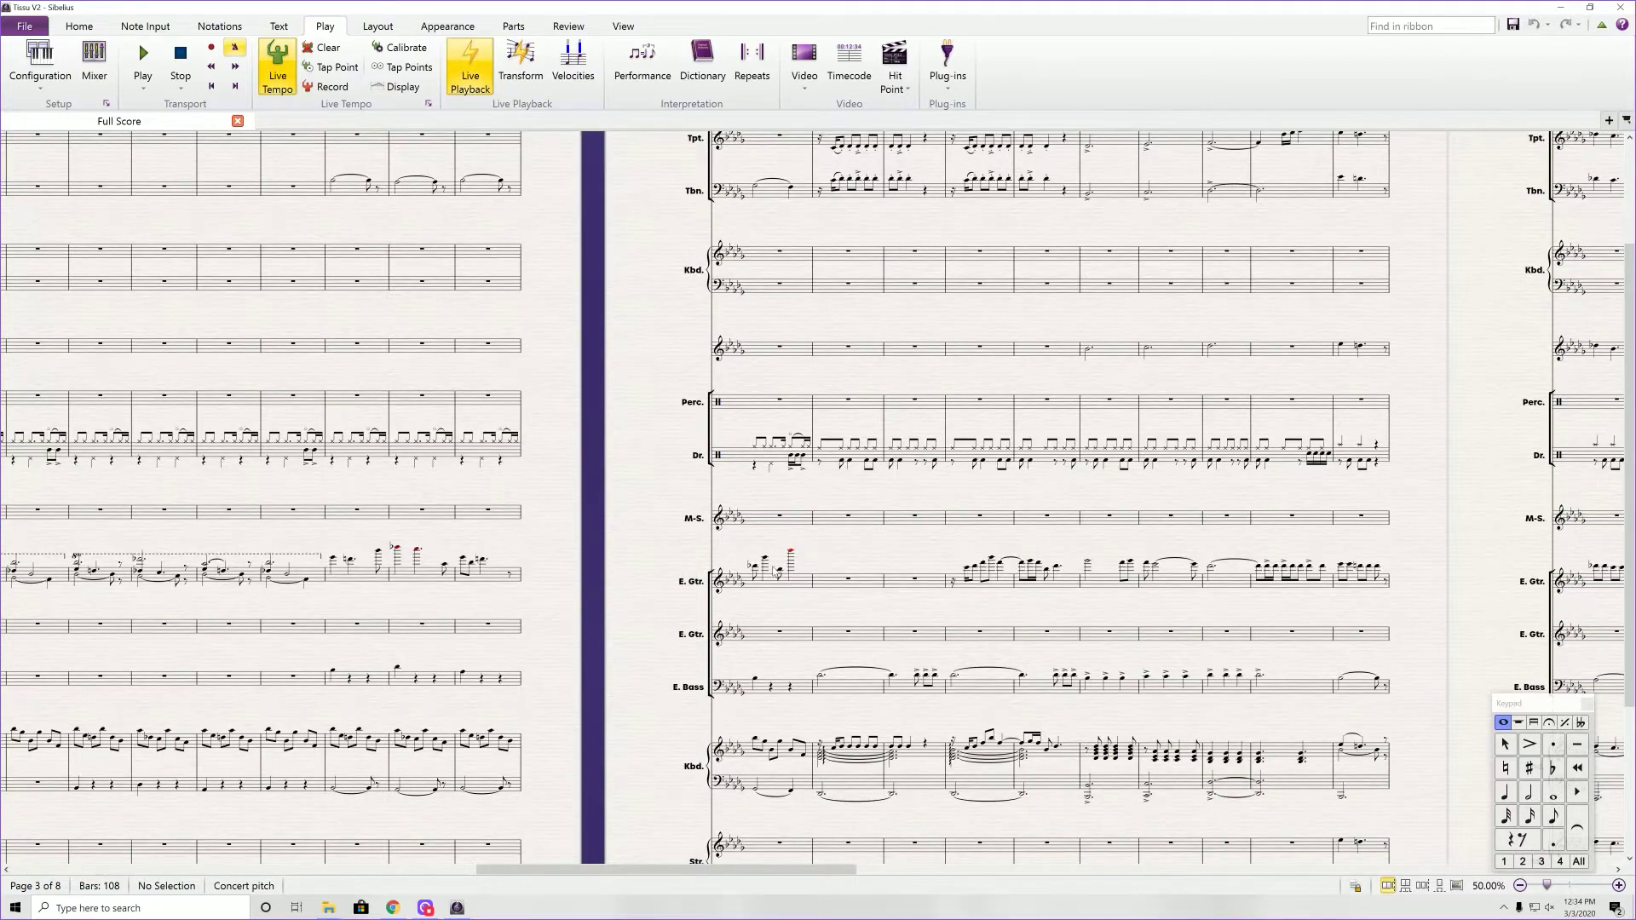
{"action": "scroll", "coordinate": [796, 585], "scroll_direction": "up", "scroll_amount": 2}
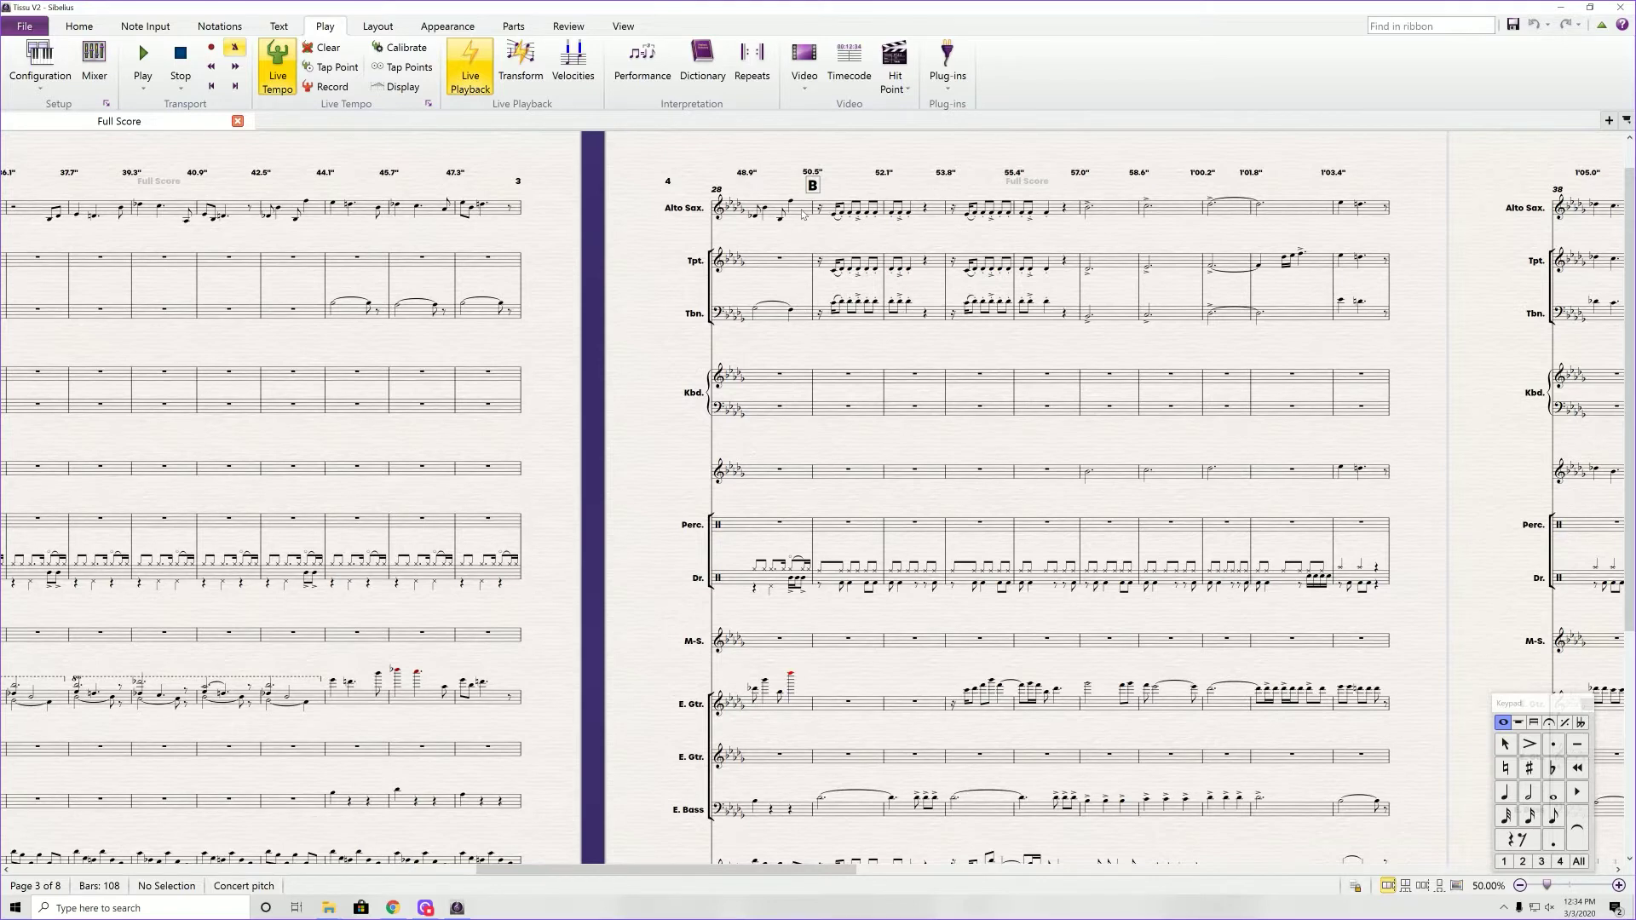
{"action": "scroll", "coordinate": [847, 404], "scroll_direction": "down", "scroll_amount": 2}
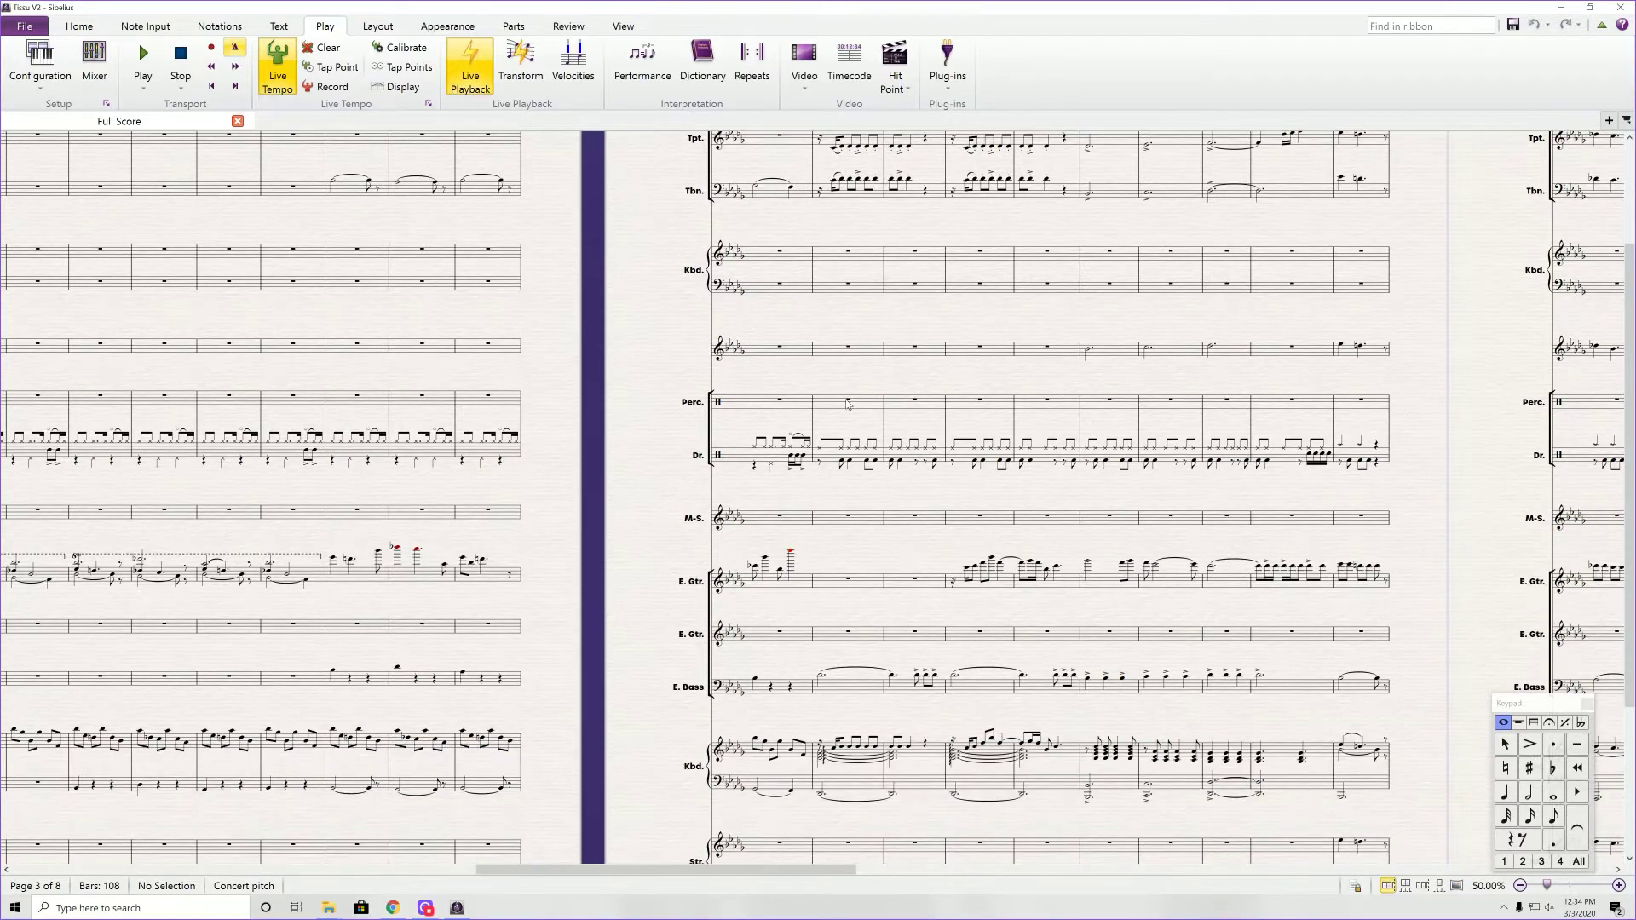
{"action": "scroll", "coordinate": [785, 460], "scroll_direction": "down", "scroll_amount": 3}
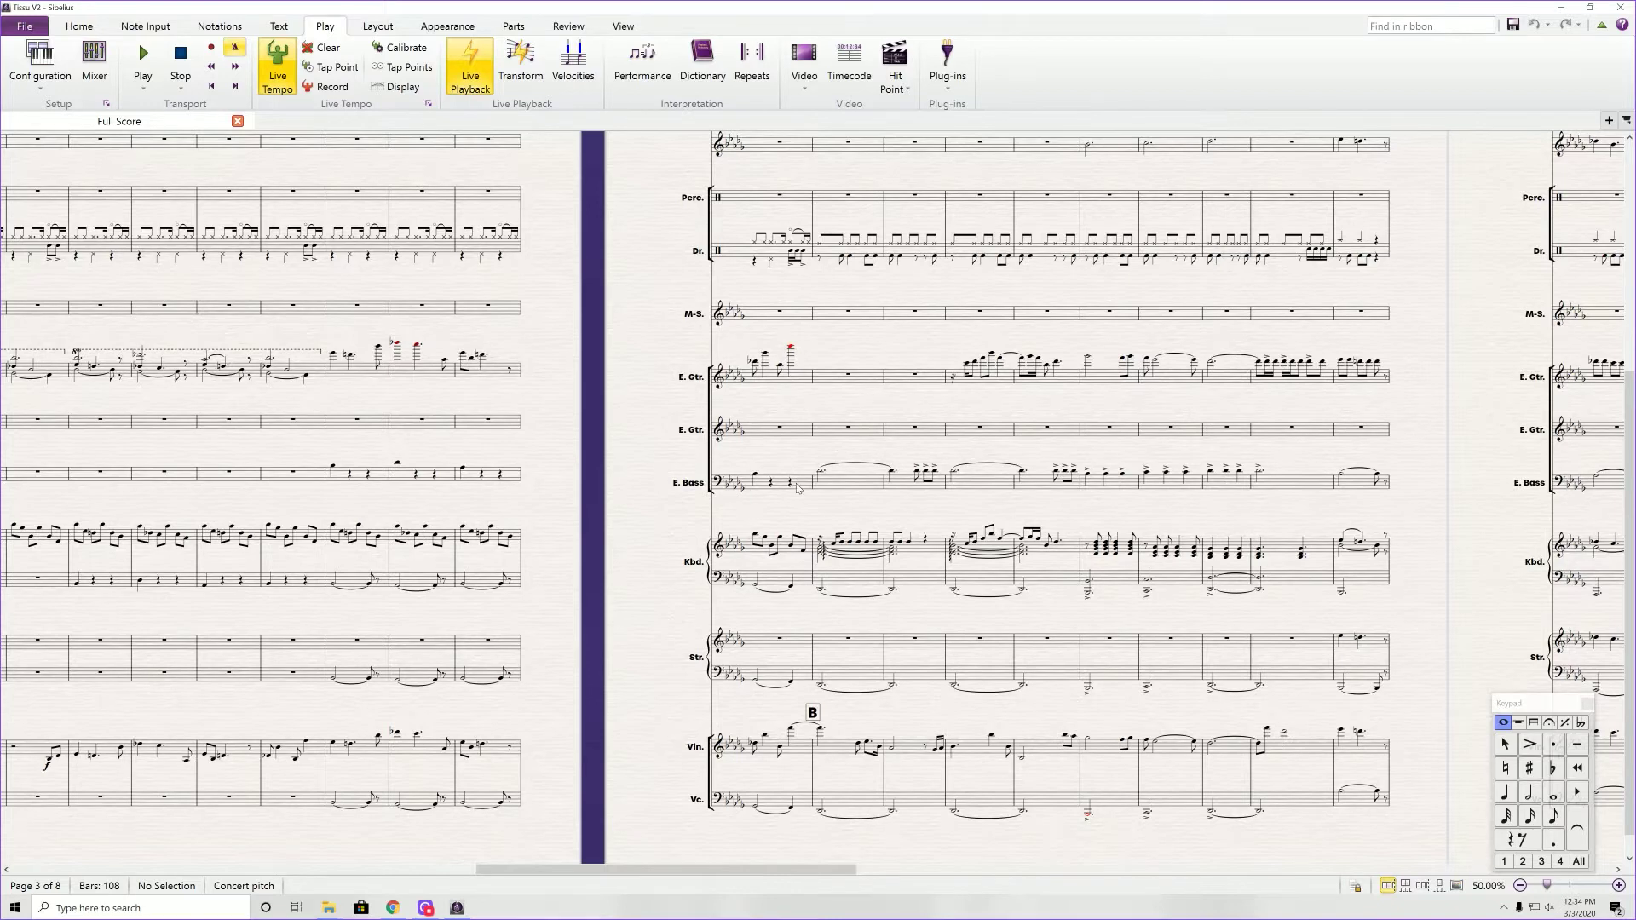
{"action": "scroll", "coordinate": [797, 486], "scroll_direction": "down", "scroll_amount": 1}
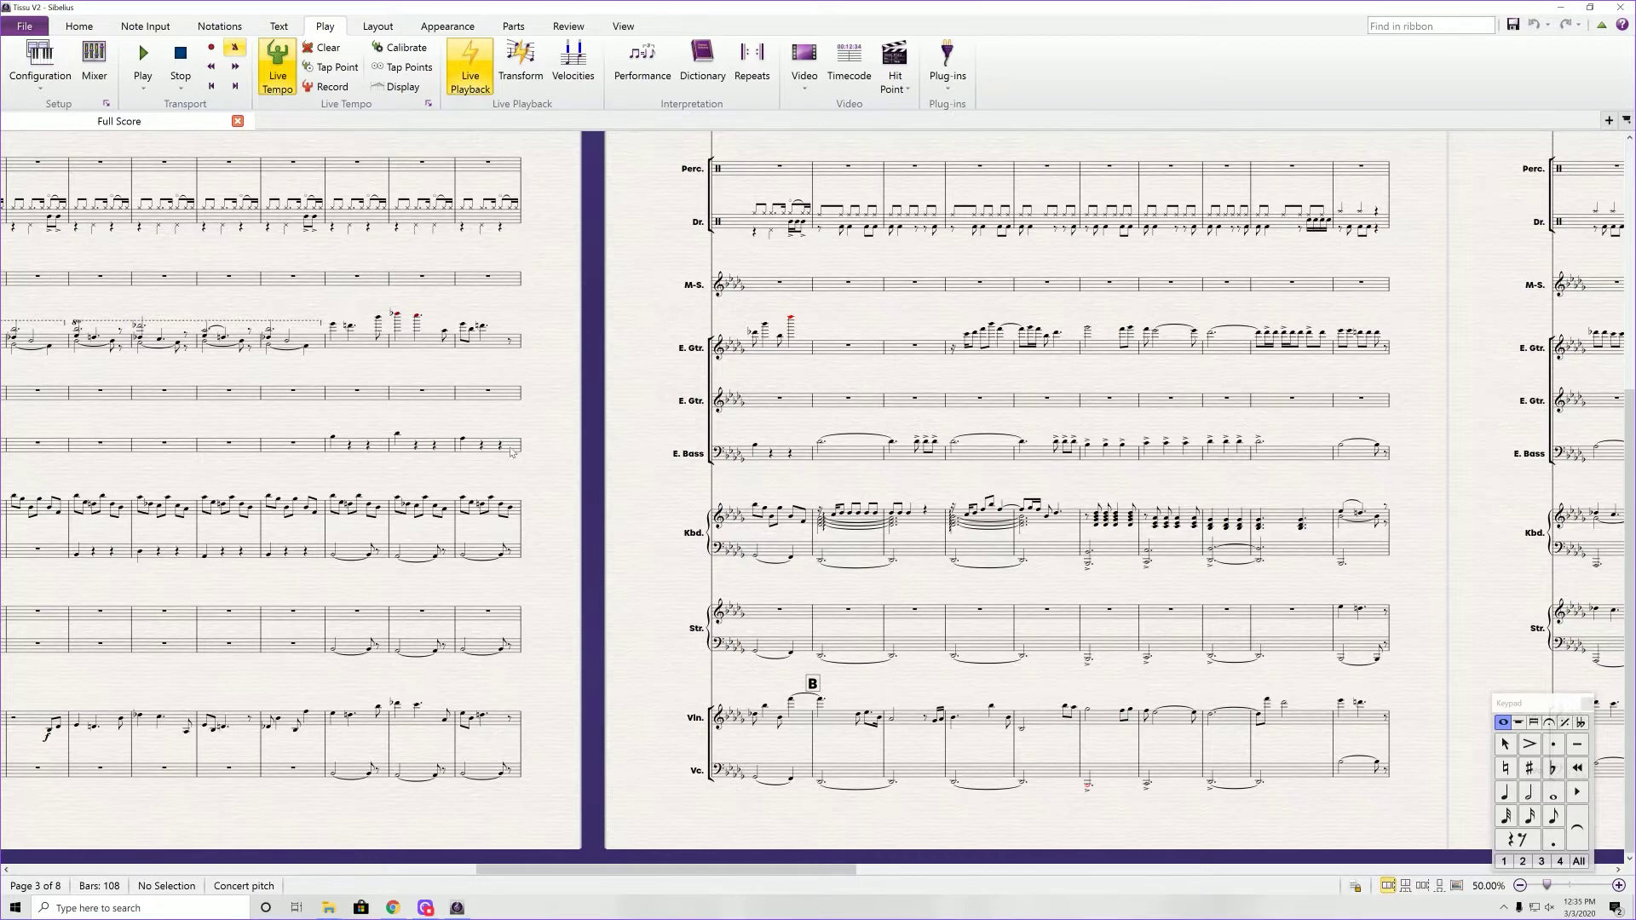
{"action": "left_click", "coordinate": [34, 75]}
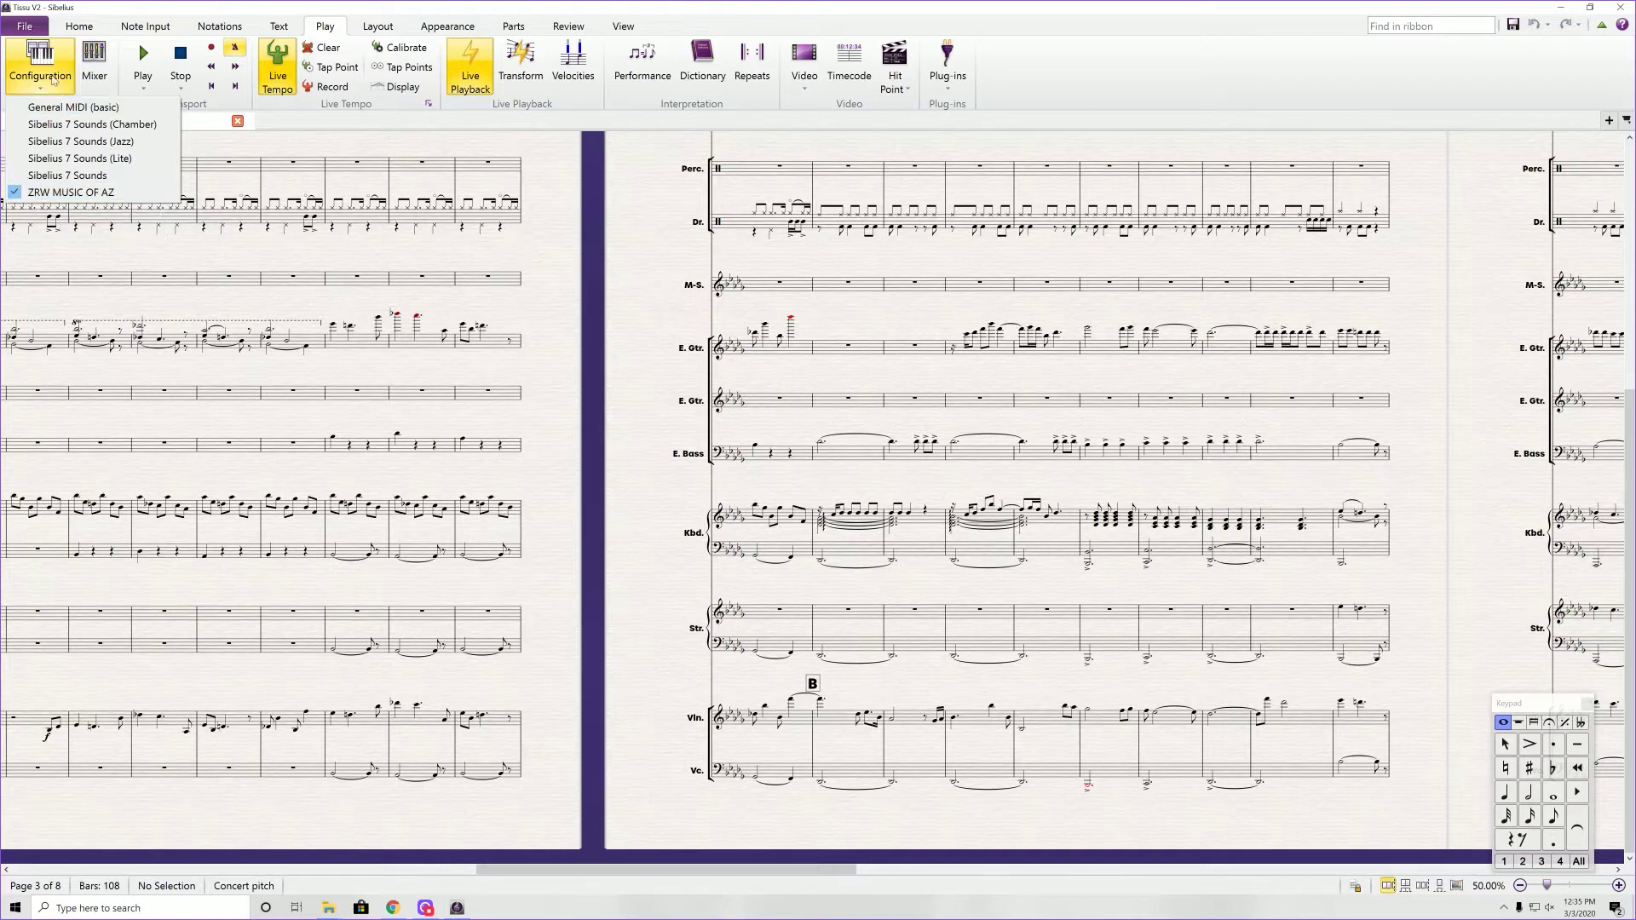
{"action": "left_click", "coordinate": [93, 73]}
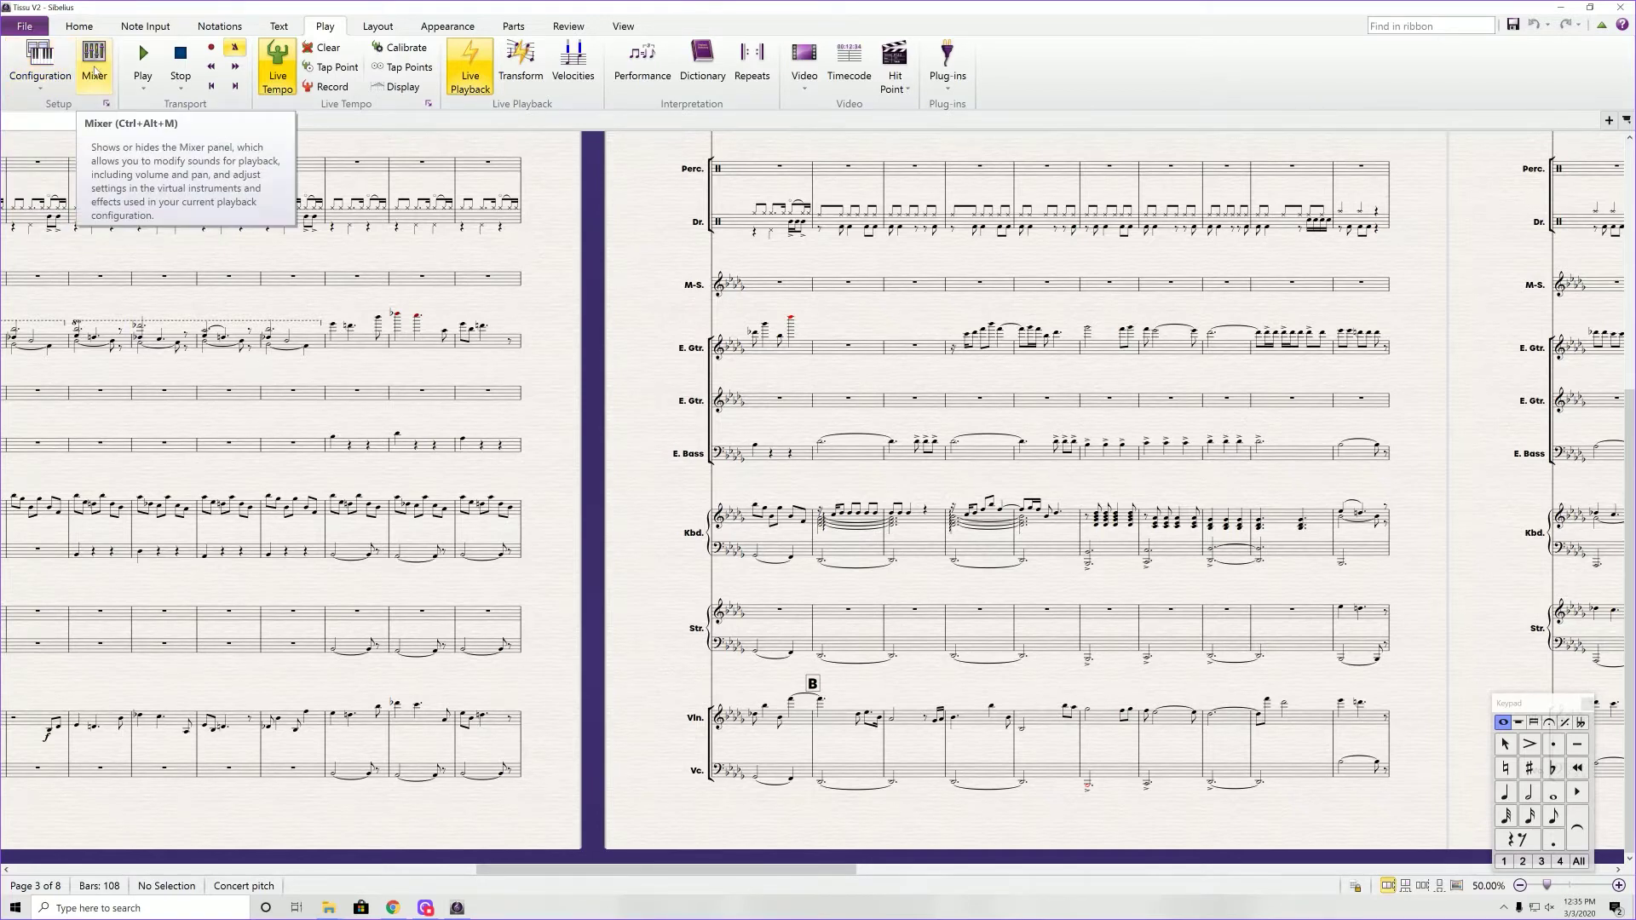
Show the Mixer and set the [Unn] channel's playback device to Play.
{"action": "left_click", "coordinate": [94, 73]}
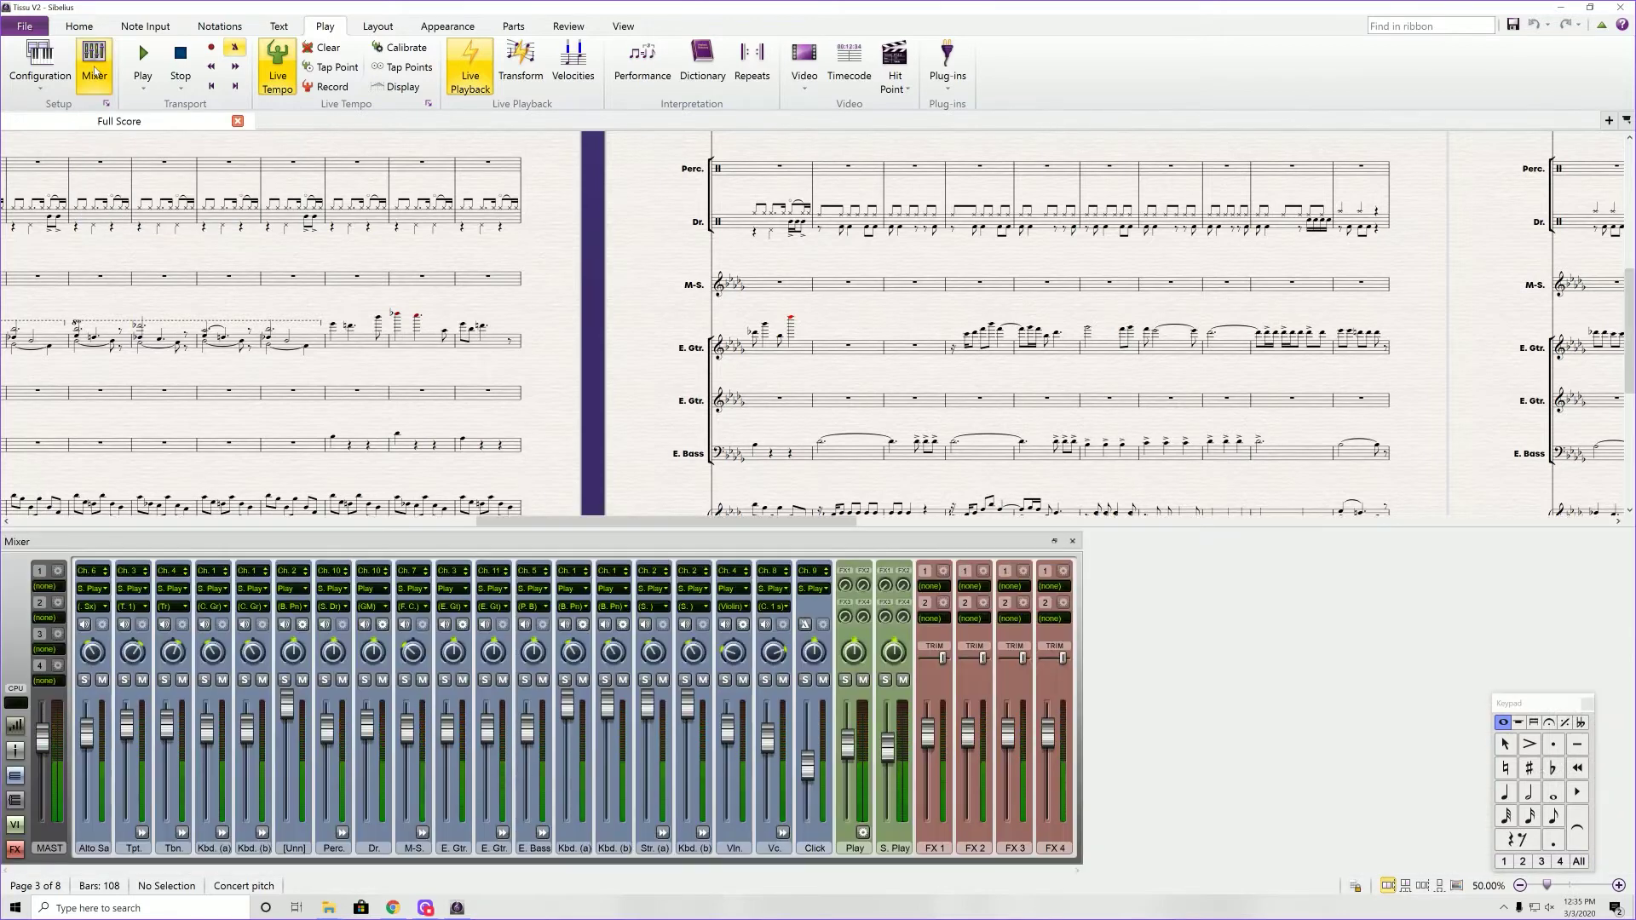
{"action": "left_click", "coordinate": [306, 589]}
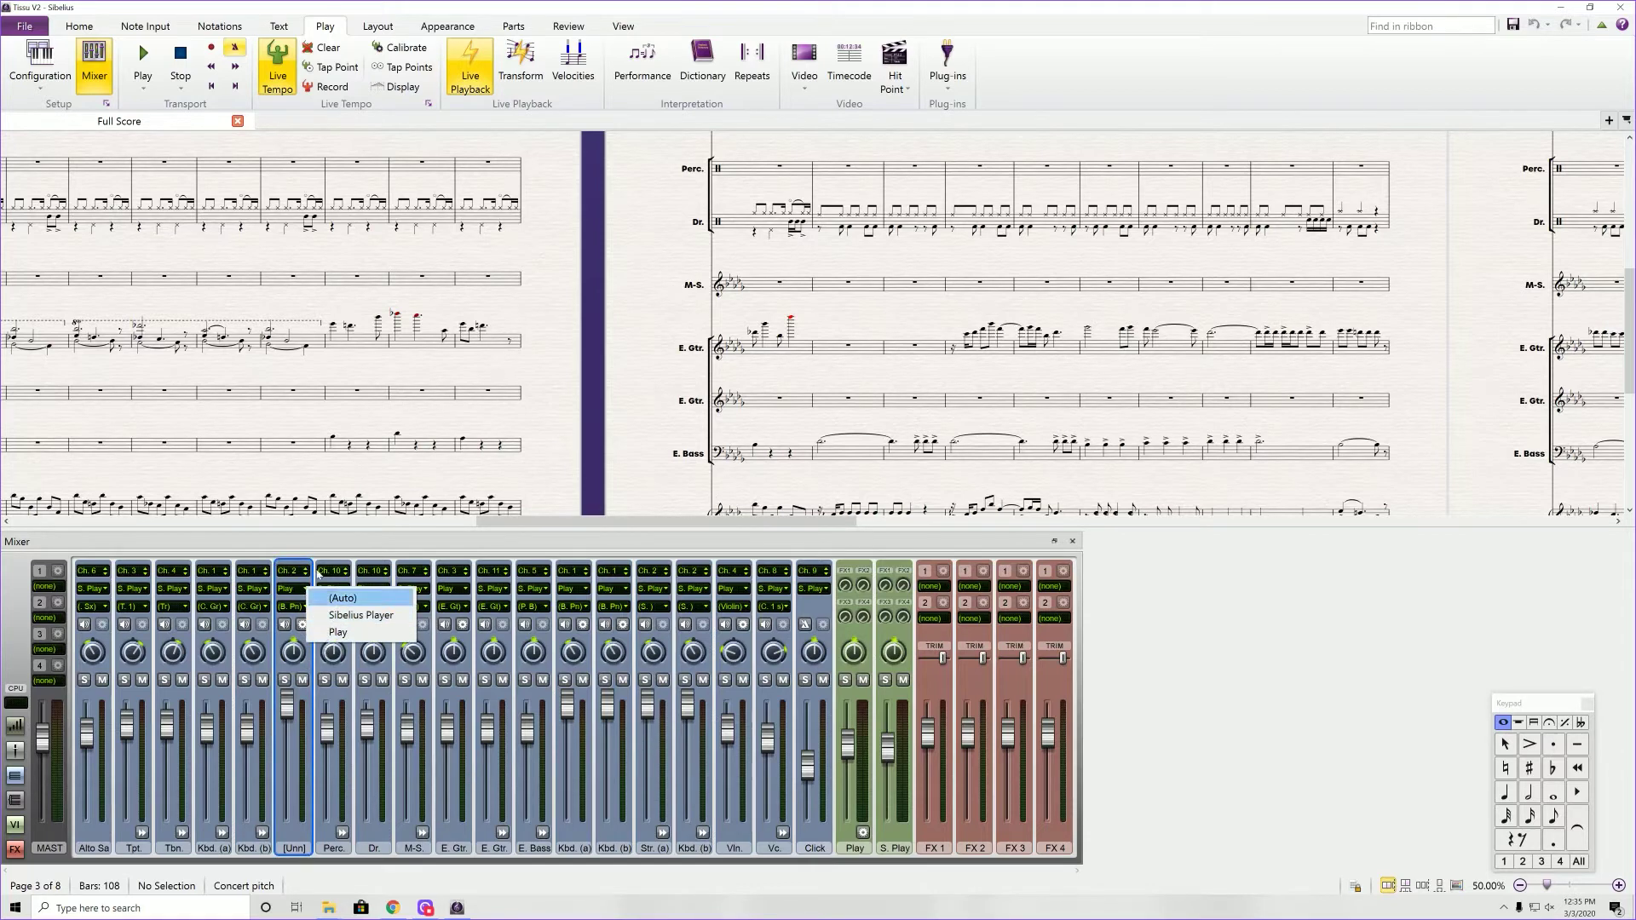
{"action": "left_click", "coordinate": [306, 589]}
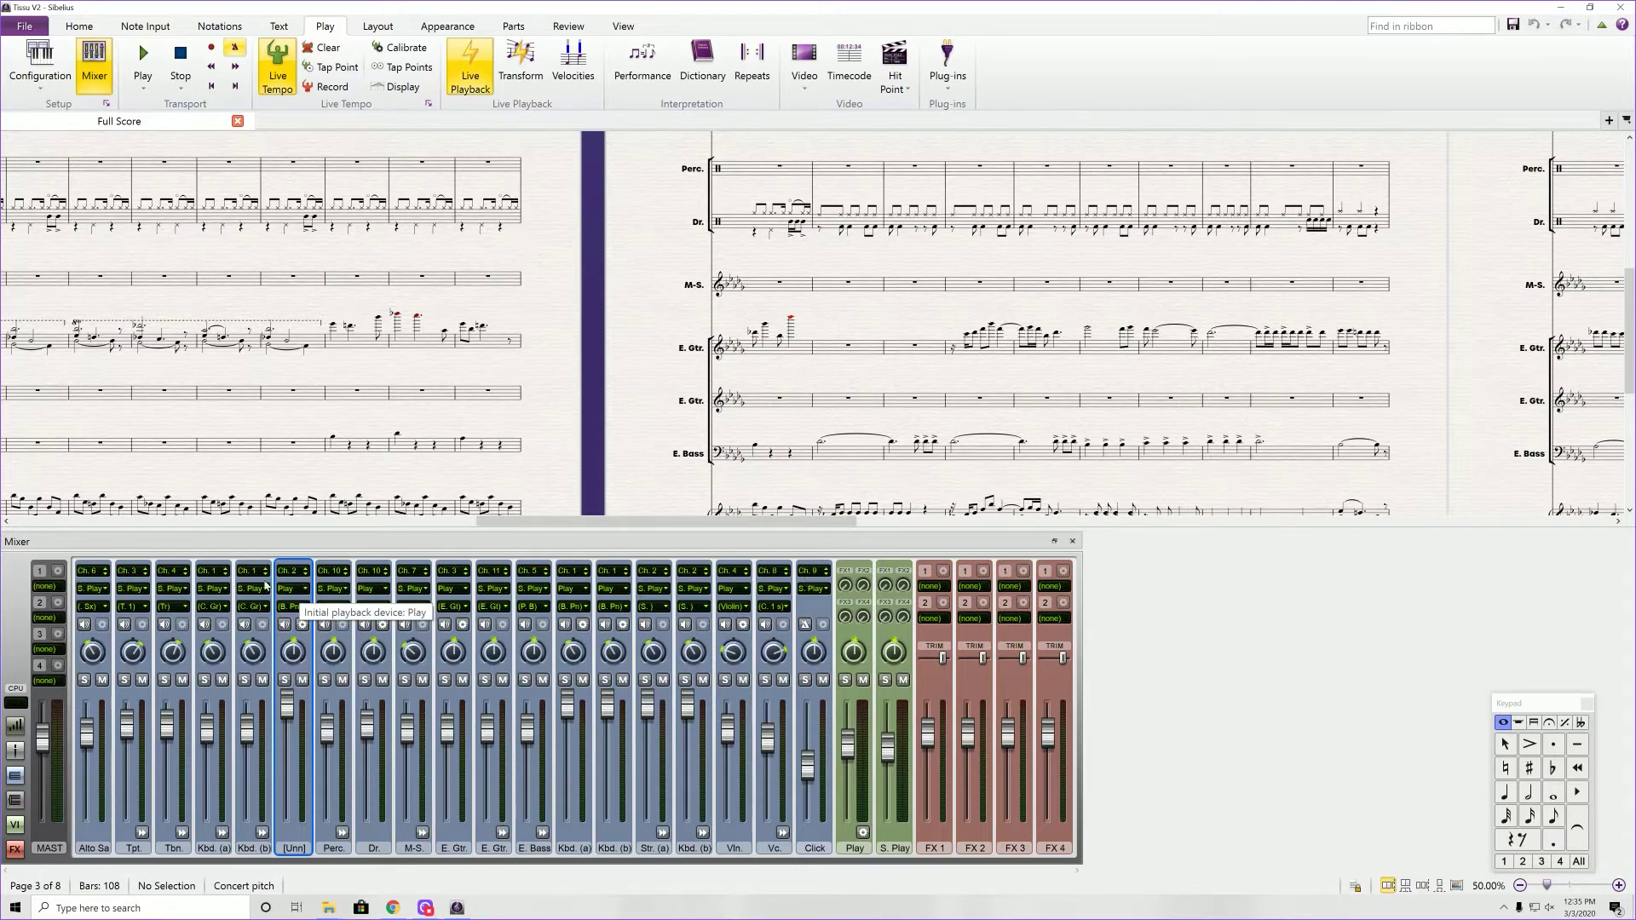
Open the Play sampler interface and add the yama master patch from EW Pianos Gold Yamaha Full Patches.
{"action": "left_click", "coordinate": [864, 834]}
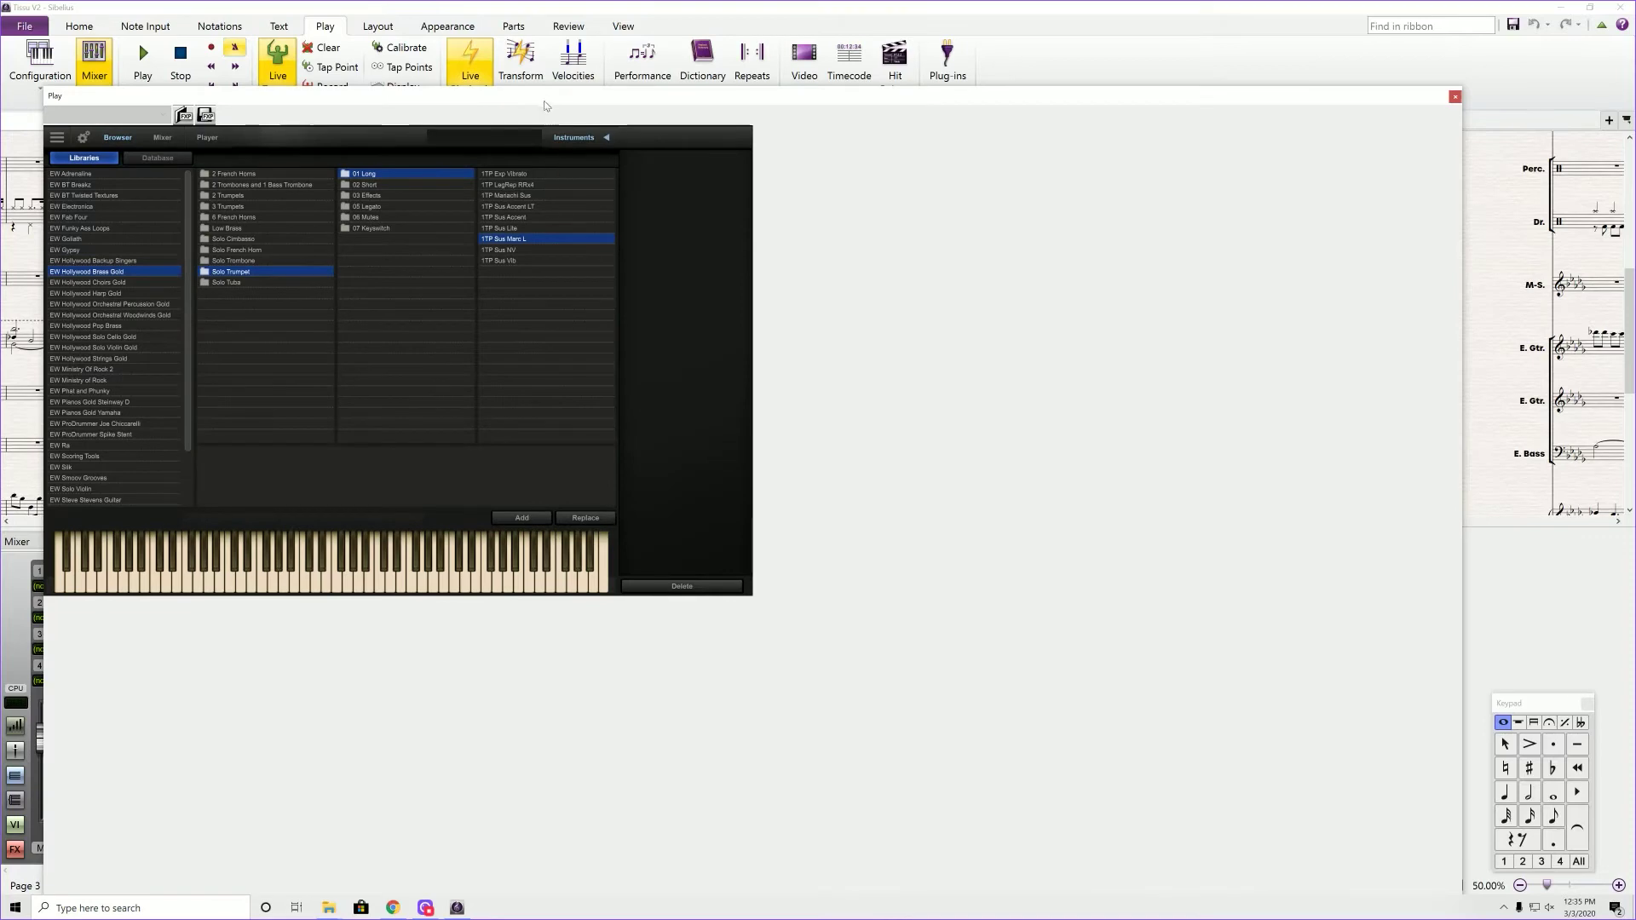
{"action": "left_click_drag", "start_coordinate": [546, 98], "coordinate": [1354, 52]}
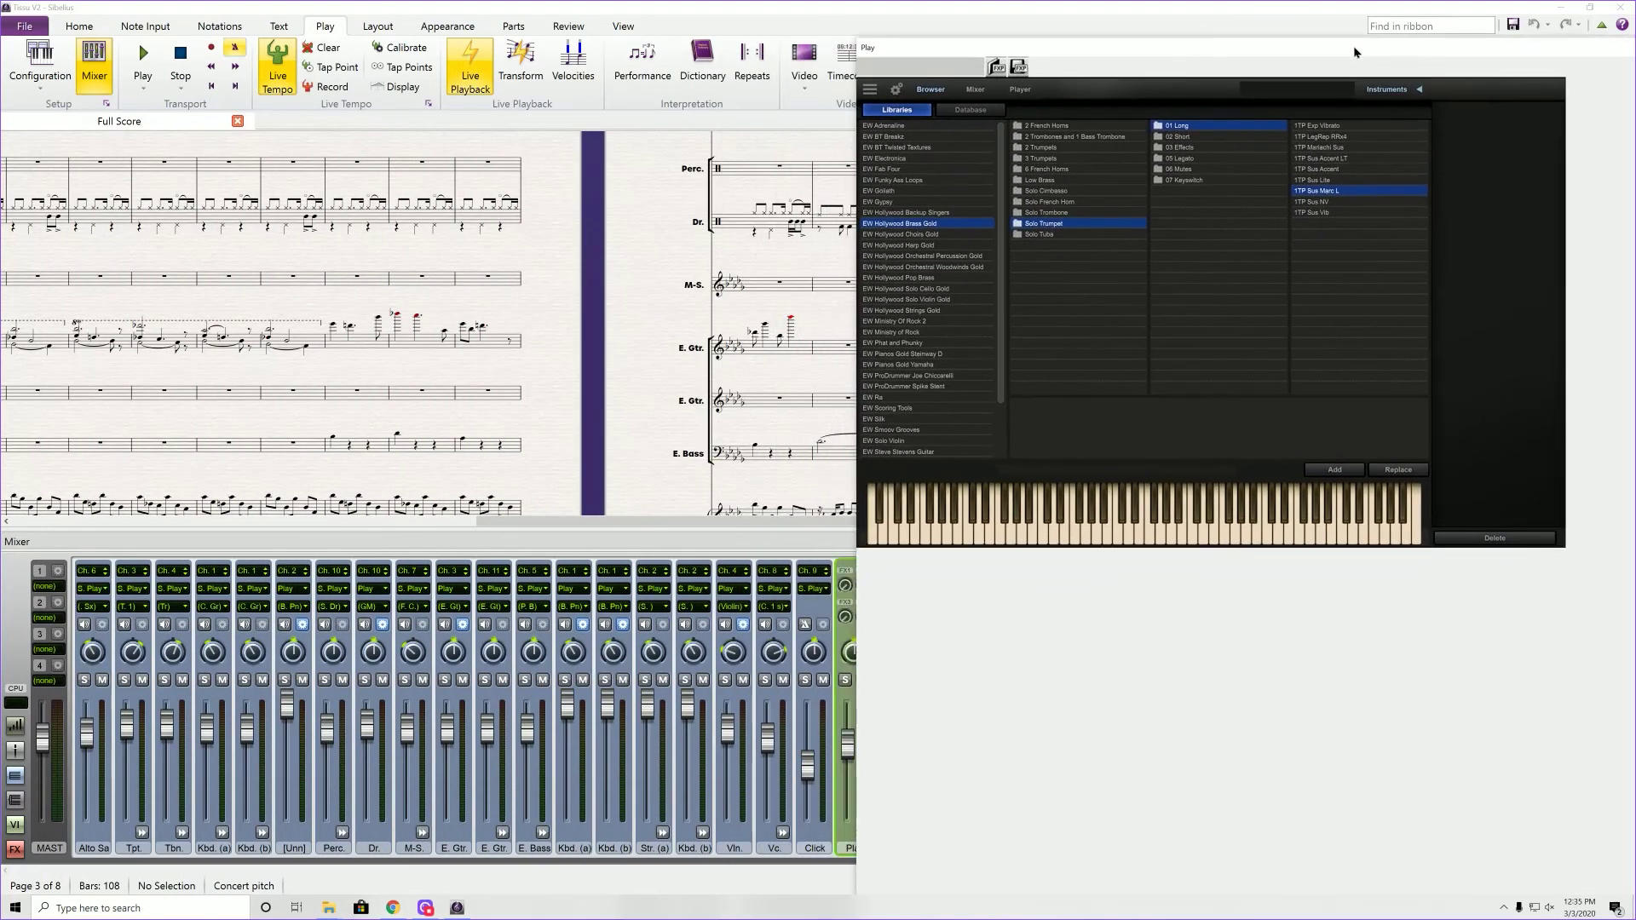
{"action": "left_click", "coordinate": [943, 365]}
{"action": "left_click", "coordinate": [1041, 126]}
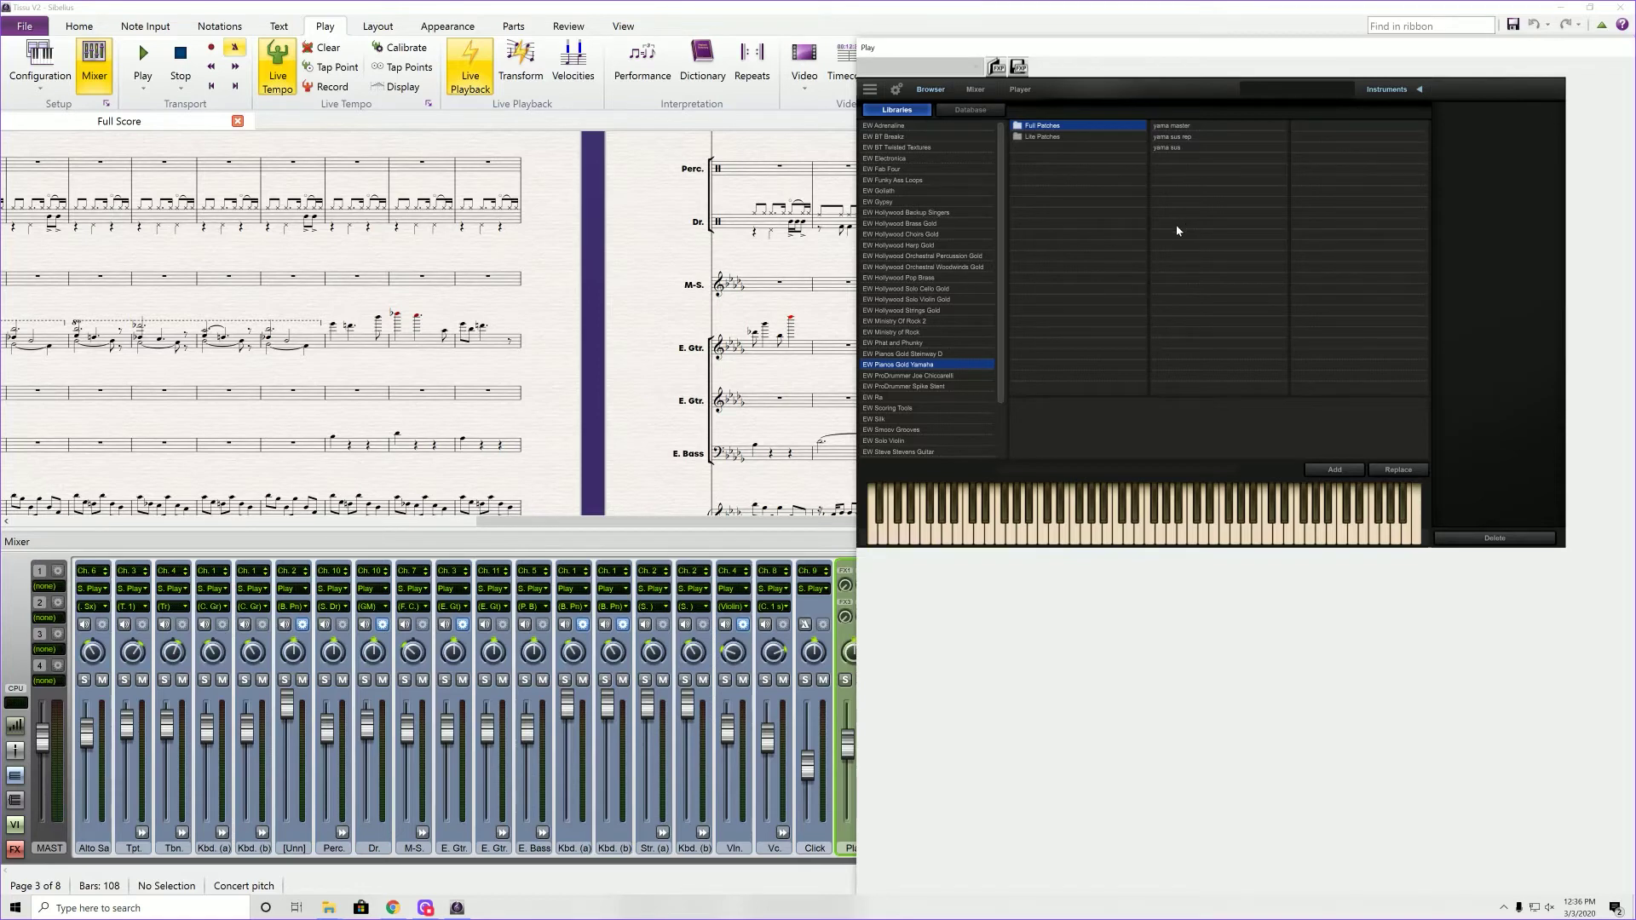
{"action": "left_click", "coordinate": [1194, 128]}
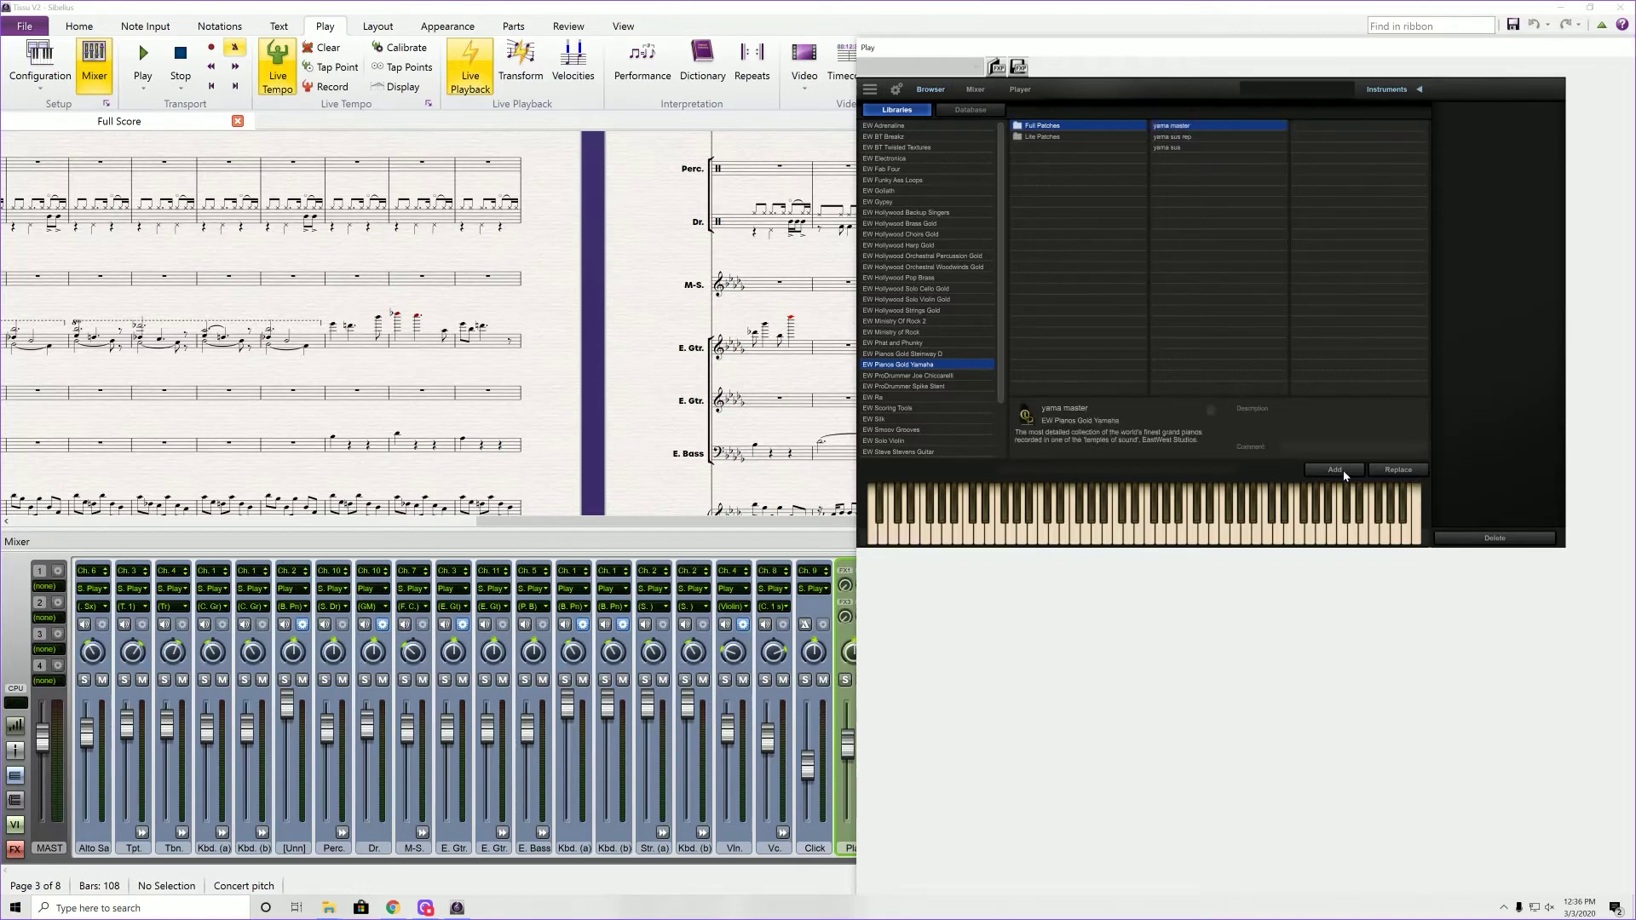
{"action": "left_click", "coordinate": [1335, 470]}
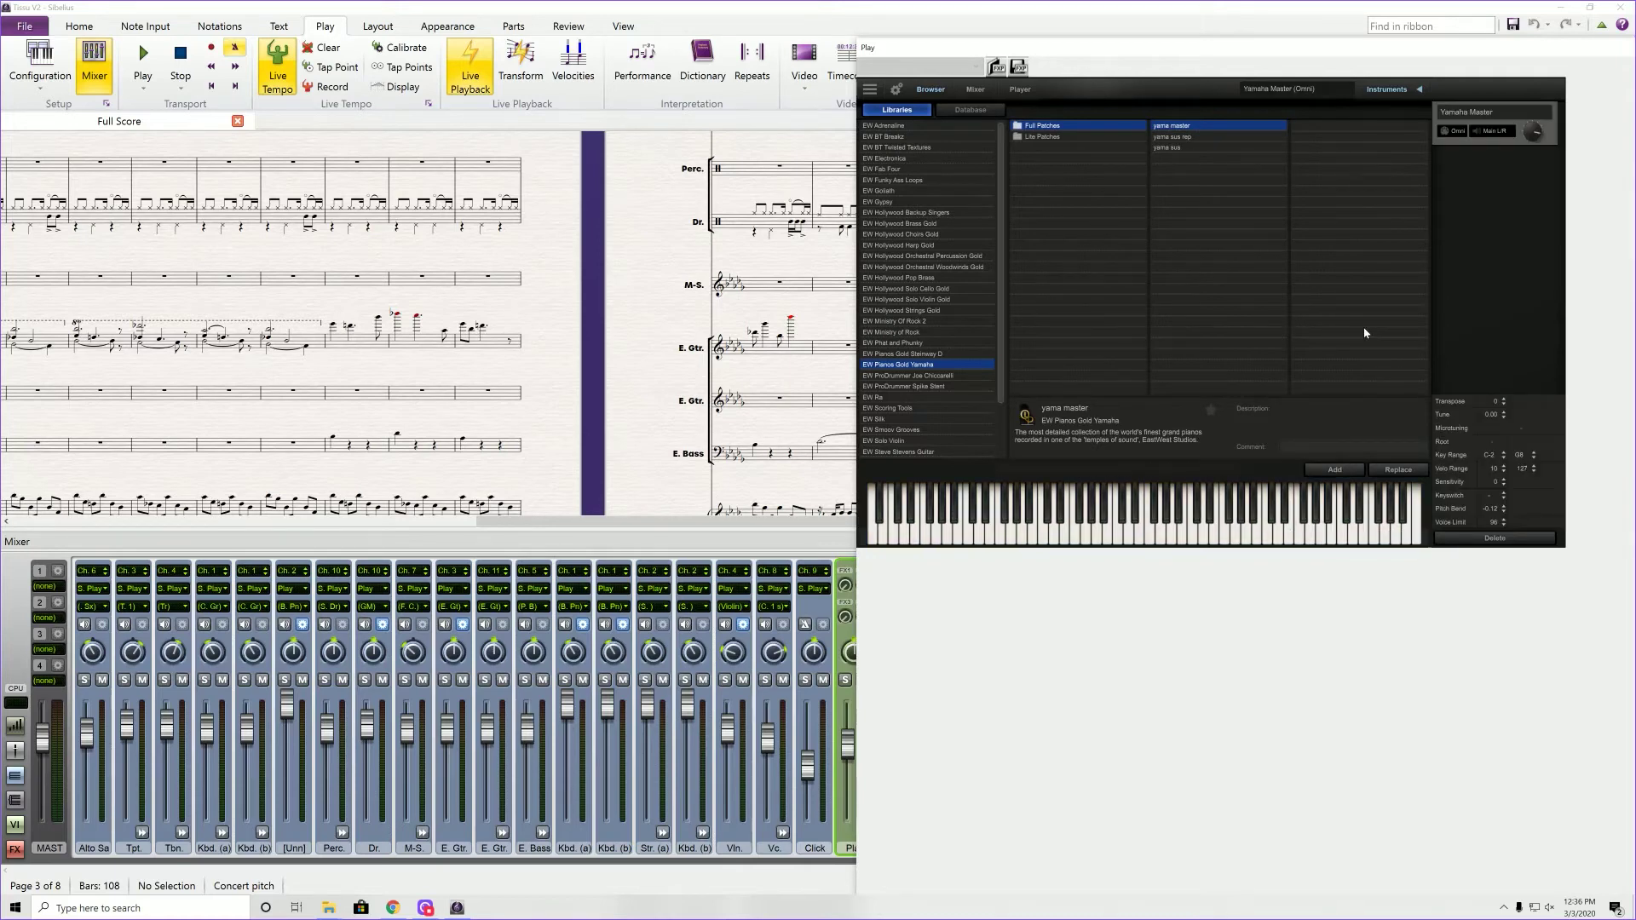
{"action": "left_click", "coordinate": [1450, 133]}
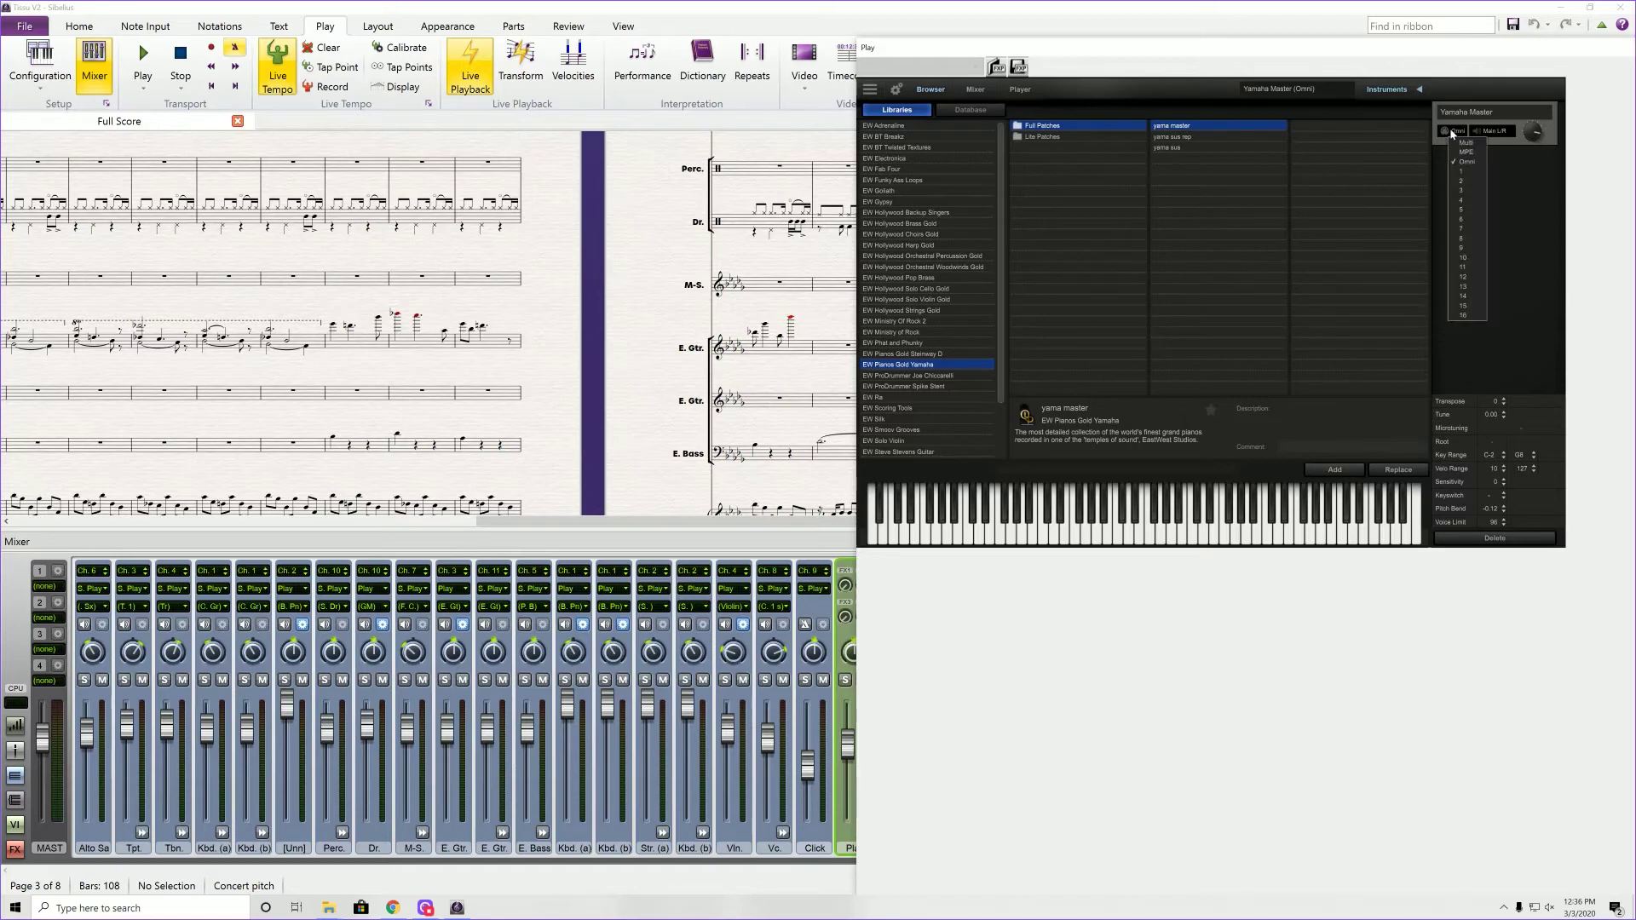
Change the Yamaha Master patch from Omni to MIDI channel 1, then test it with a run of keys.
{"action": "left_click", "coordinate": [1450, 134]}
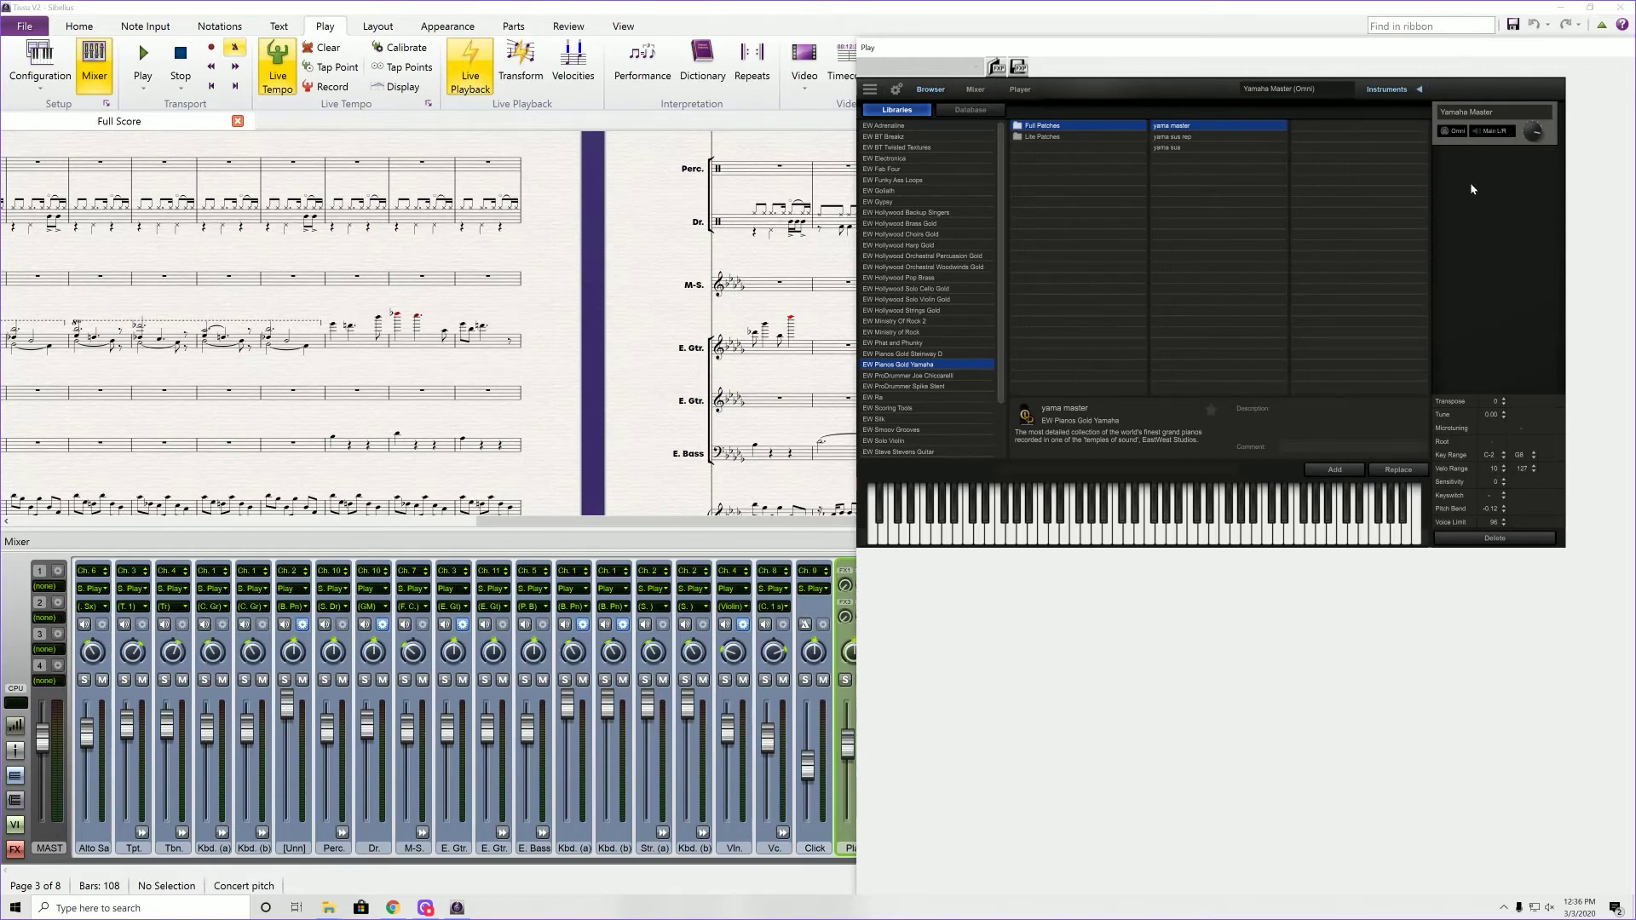
{"action": "left_click", "coordinate": [1457, 132]}
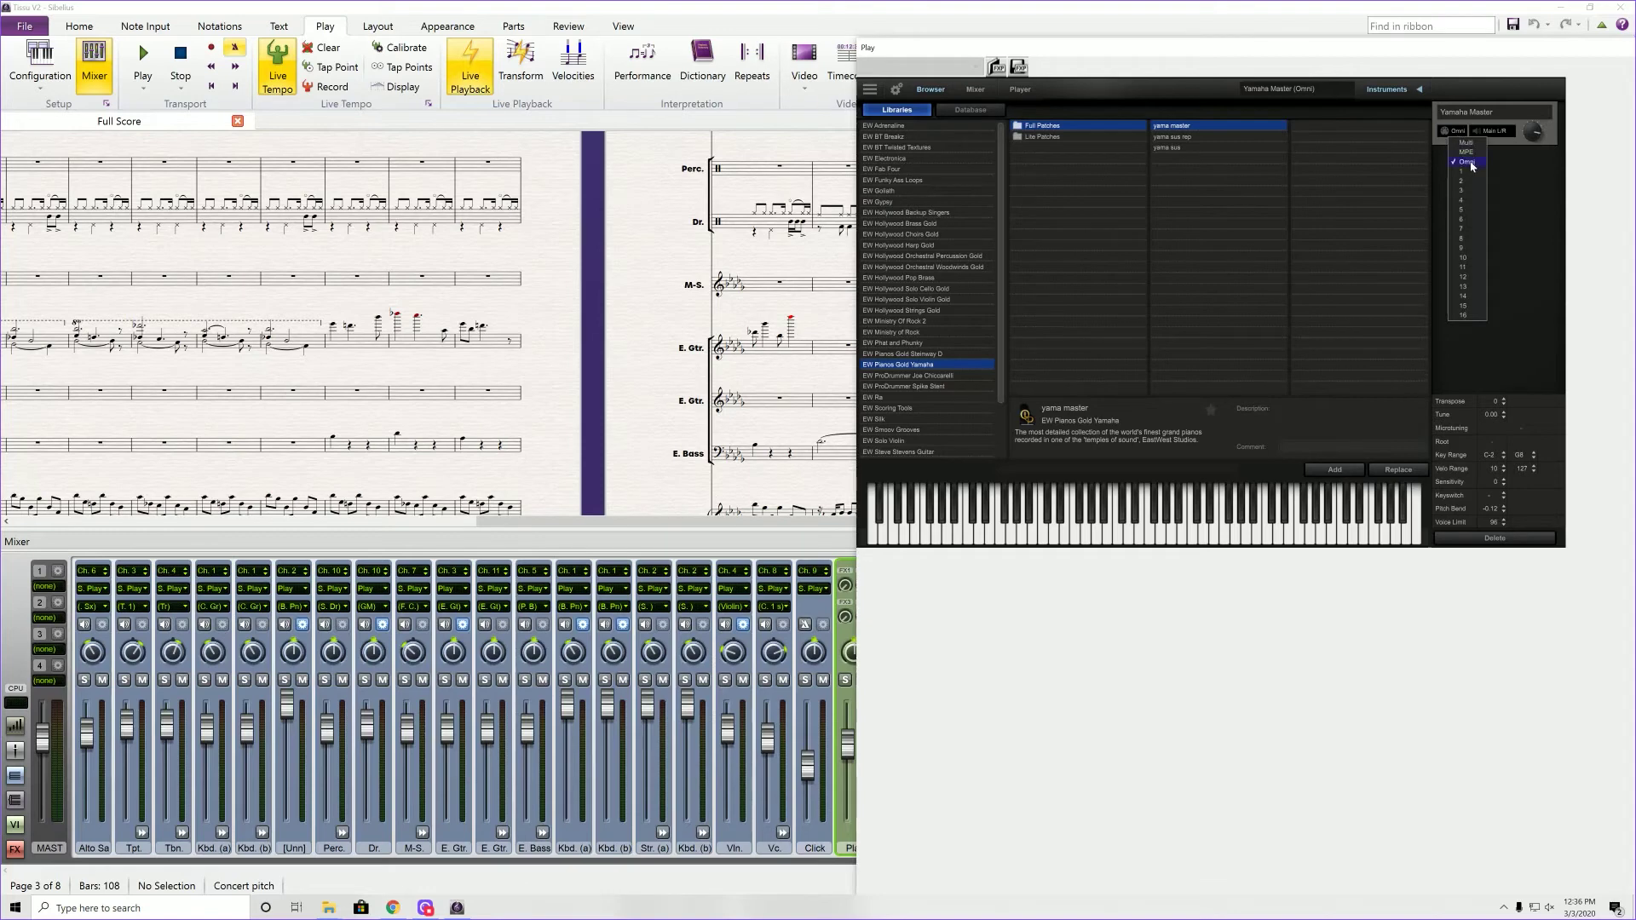
{"action": "left_click", "coordinate": [1470, 172]}
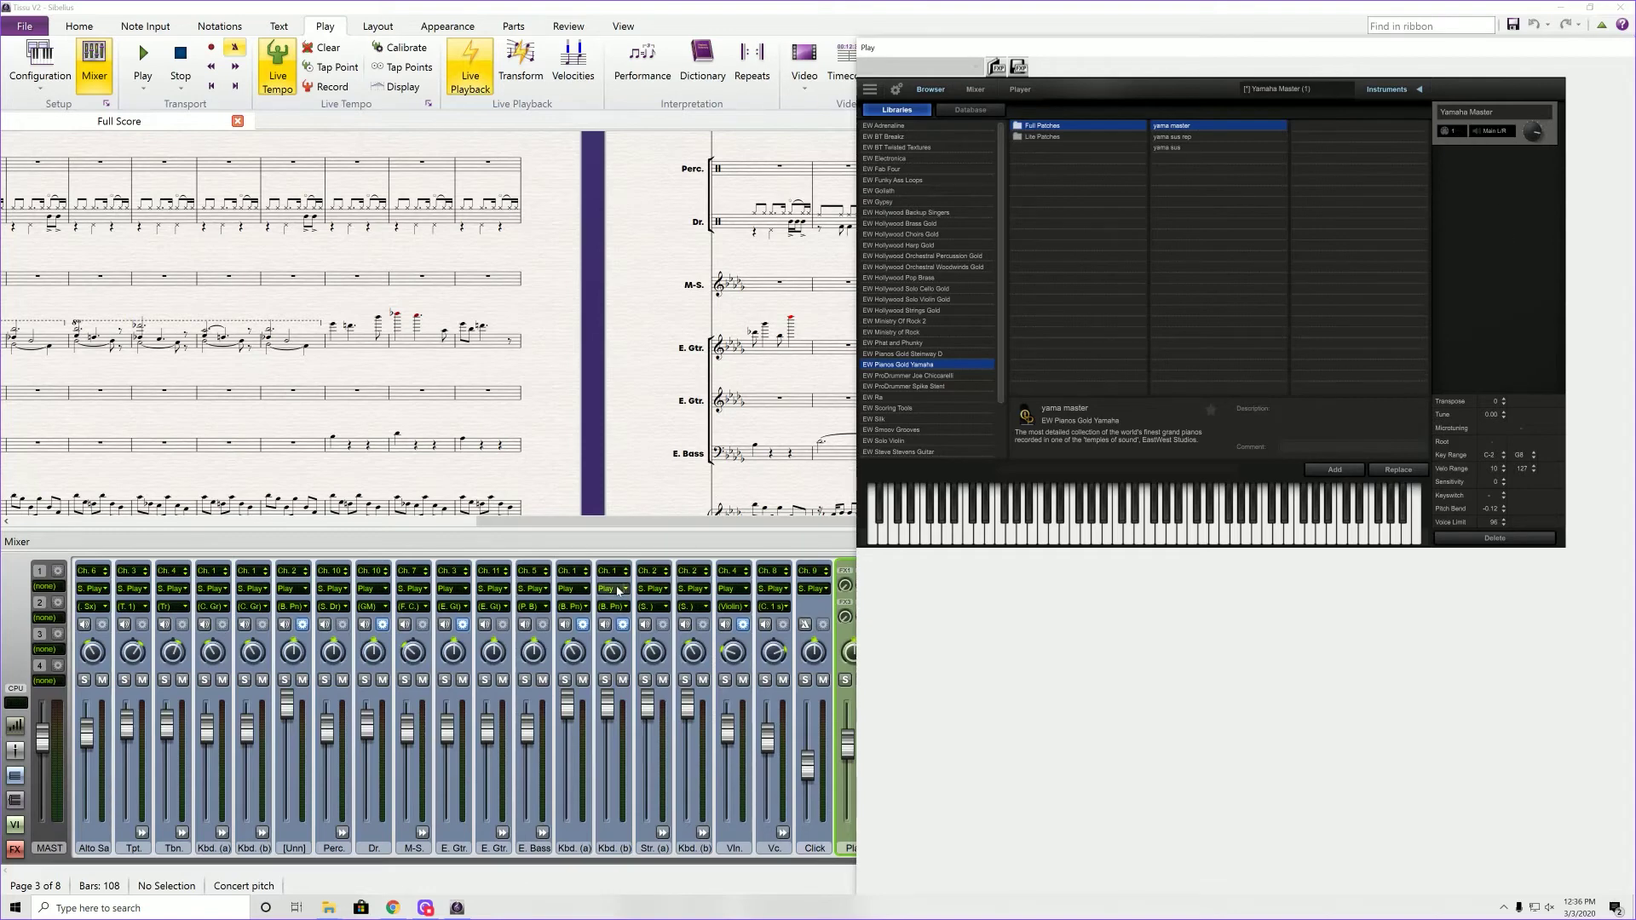
{"action": "left_click_drag", "start_coordinate": [1398, 524], "coordinate": [876, 529]}
Move the Play sampler window aside and close it.
{"action": "left_click_drag", "start_coordinate": [1482, 54], "coordinate": [583, 54]}
{"action": "left_click", "coordinate": [1369, 44]}
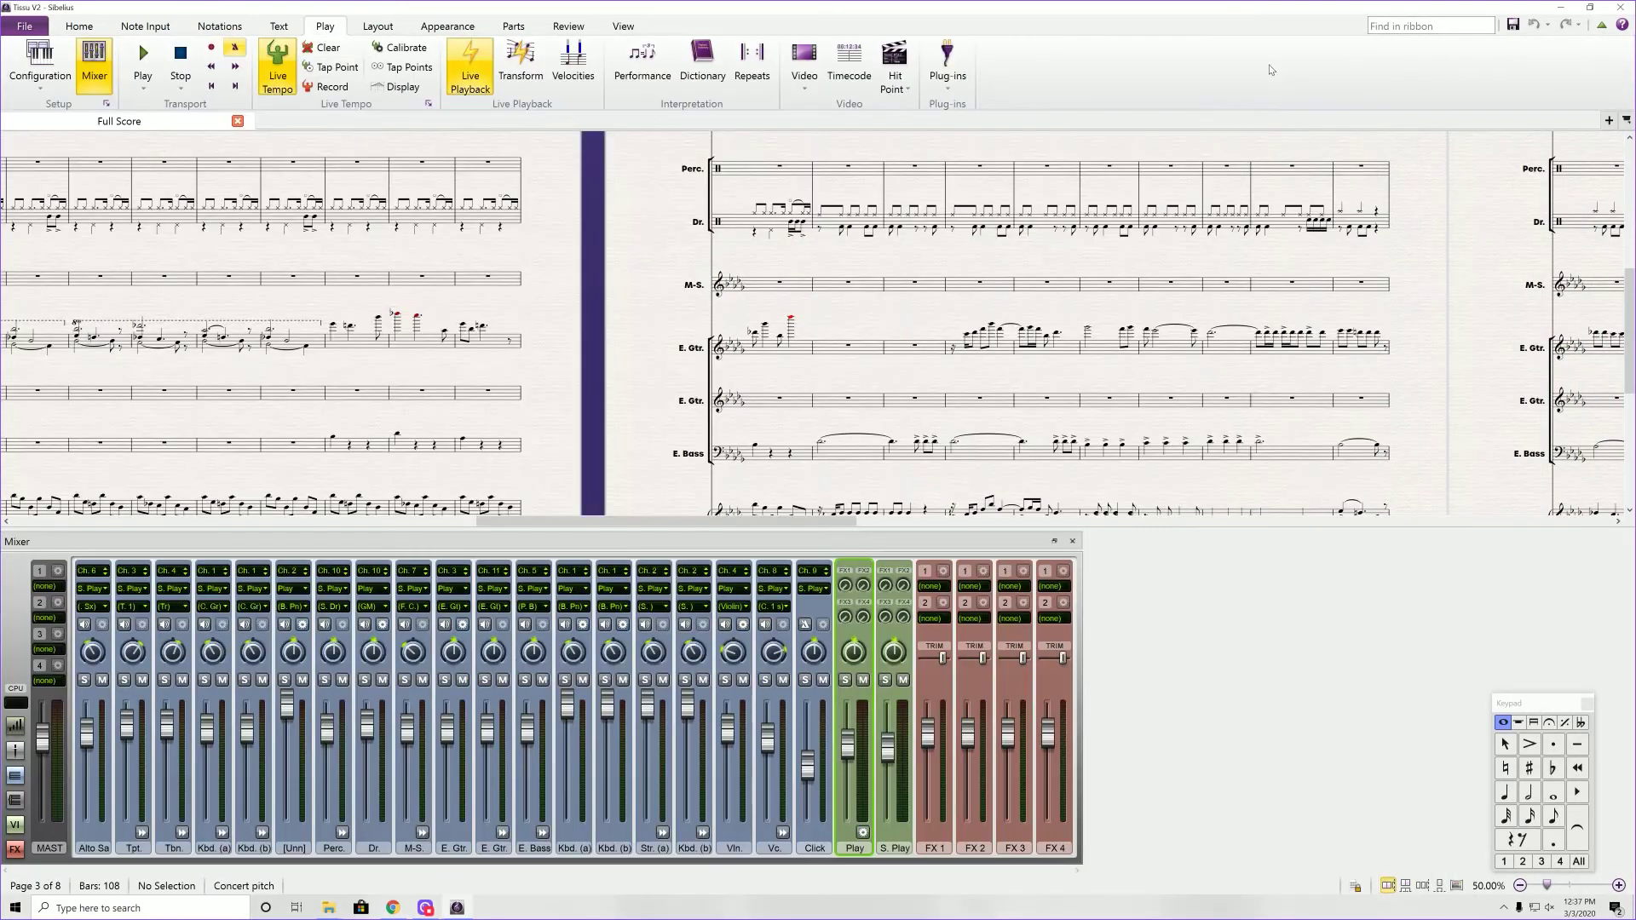
{"action": "scroll", "coordinate": [642, 458], "scroll_direction": "down", "scroll_amount": 5}
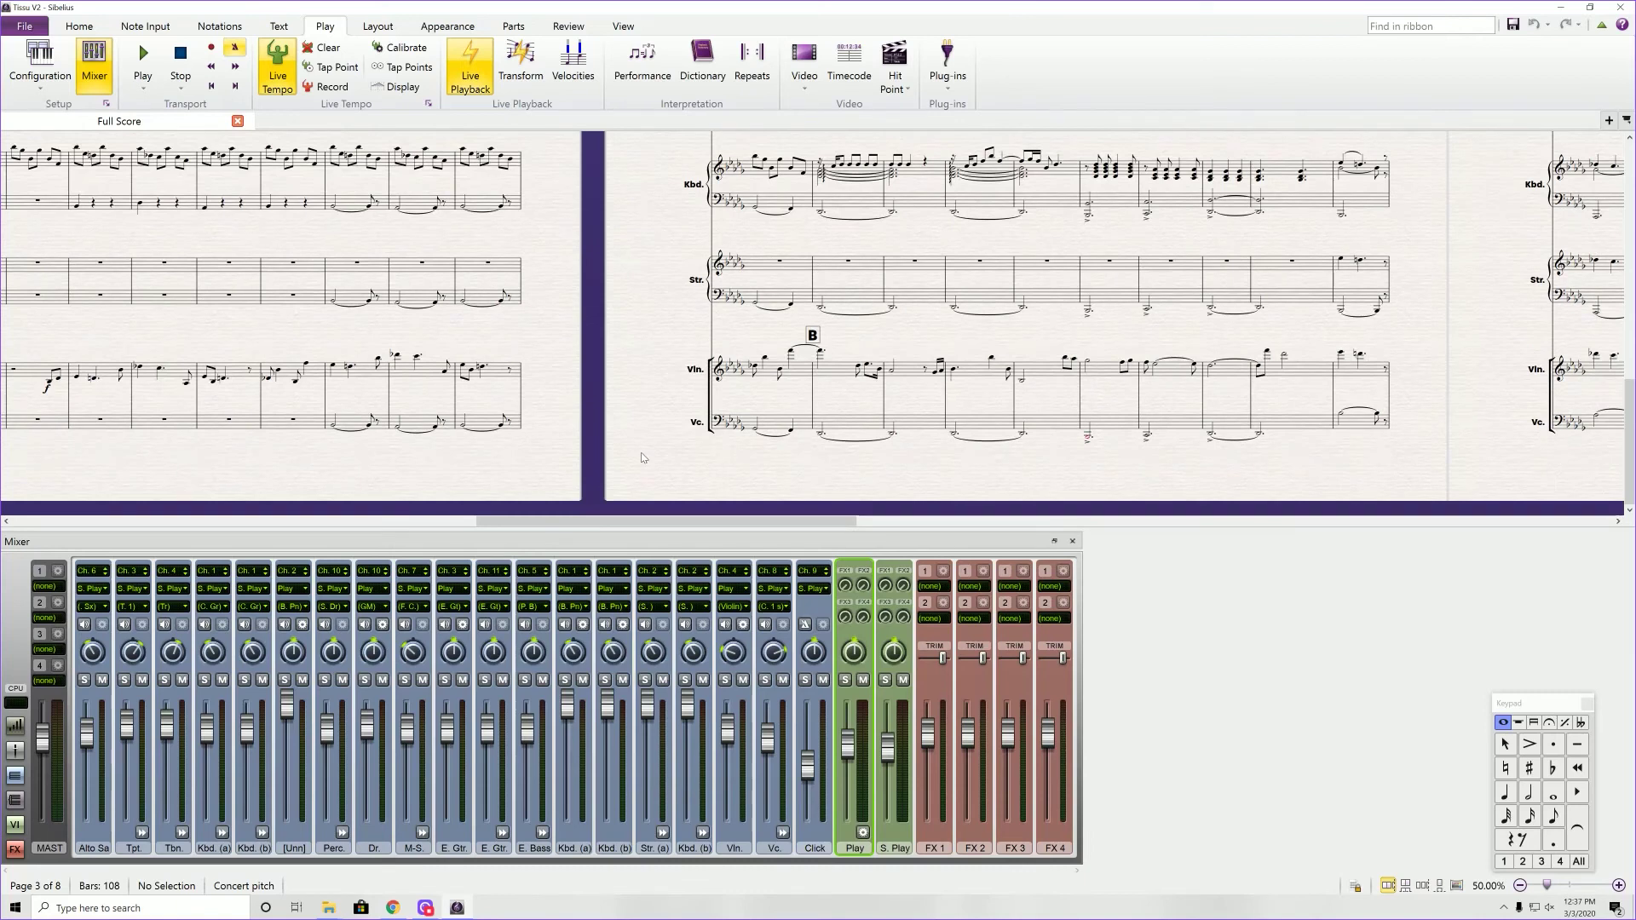
Check the playback configuration list and the score's File Info page, then return to the score.
{"action": "left_click", "coordinate": [38, 67]}
{"action": "left_click", "coordinate": [38, 67]}
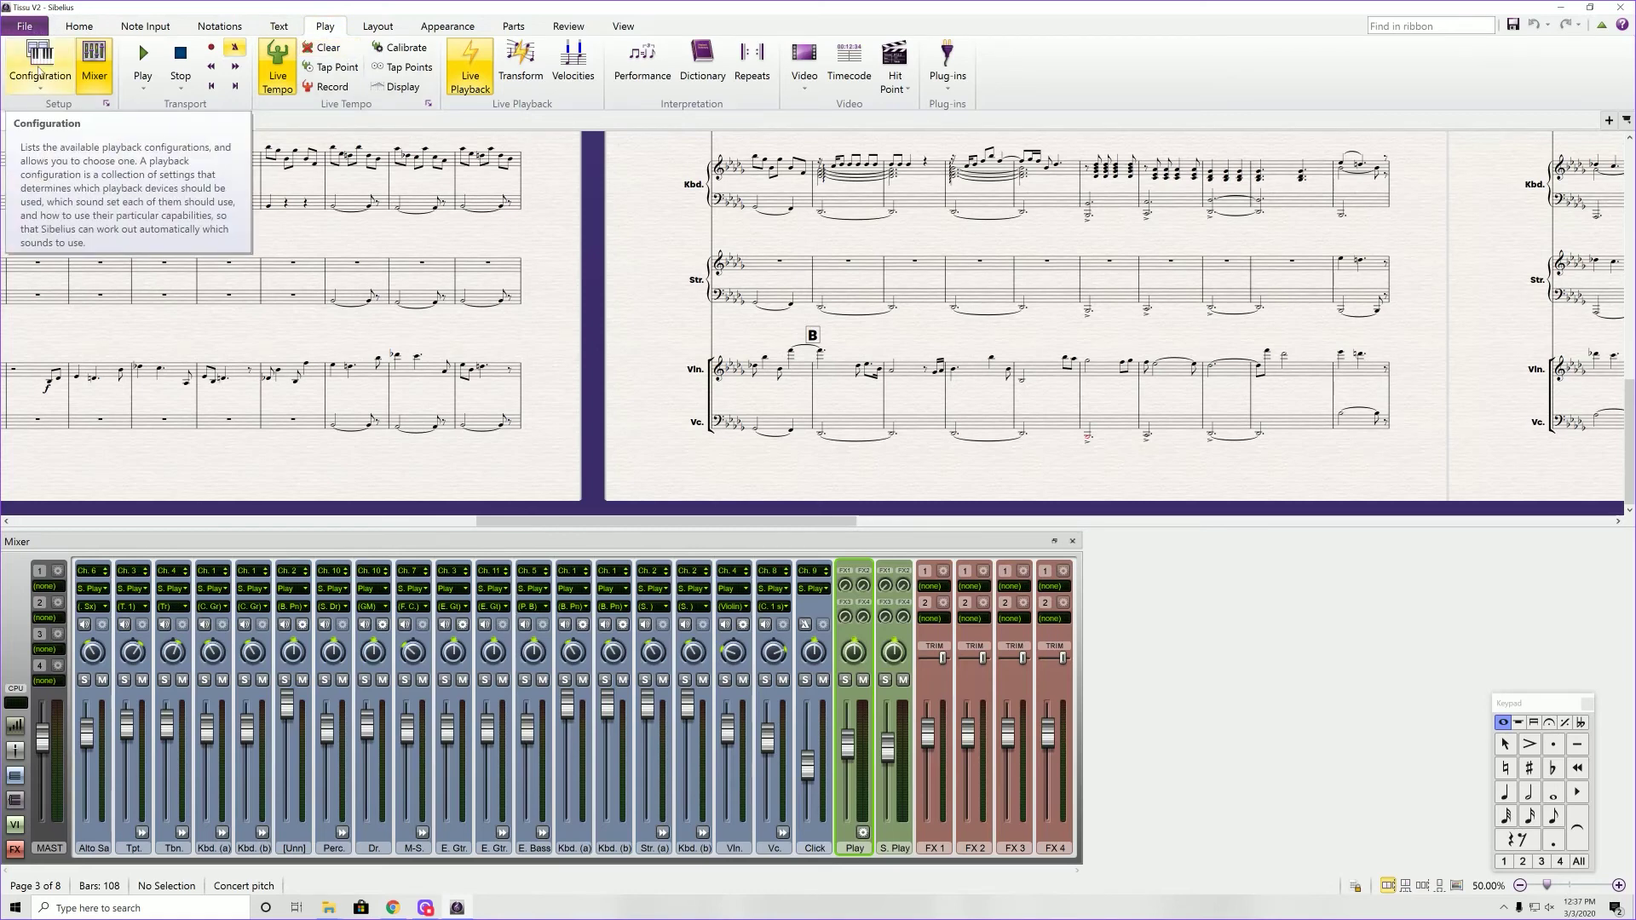
{"action": "left_click", "coordinate": [26, 27]}
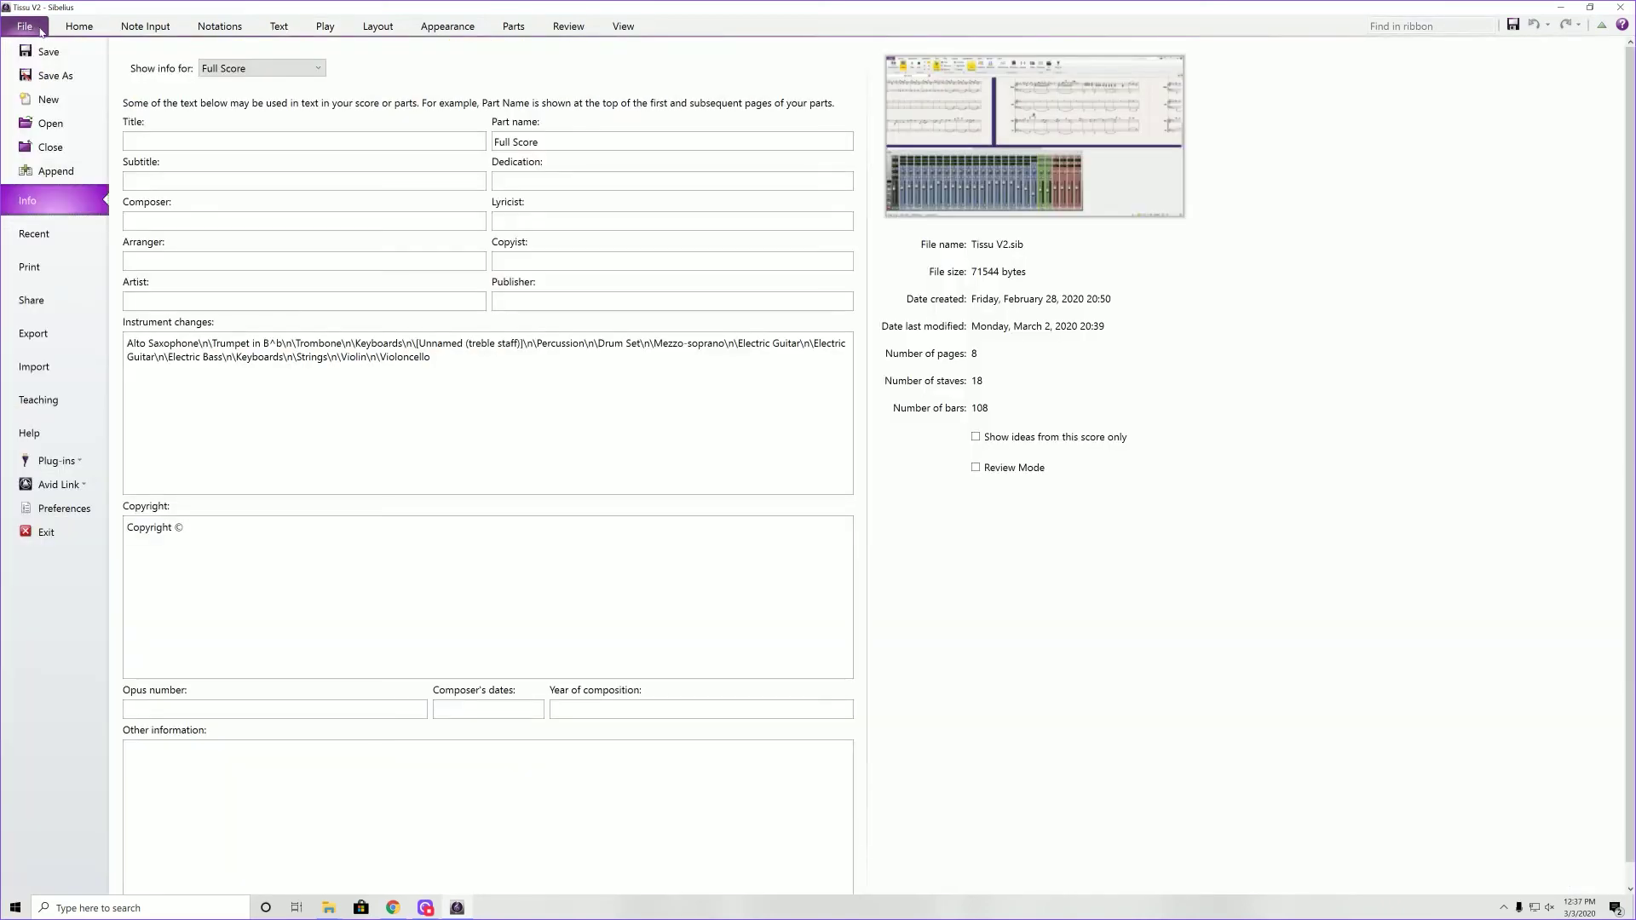
{"action": "left_click", "coordinate": [323, 26]}
After a glance at the playback configuration list, open the Playback Devices settings.
{"action": "left_click", "coordinate": [40, 68]}
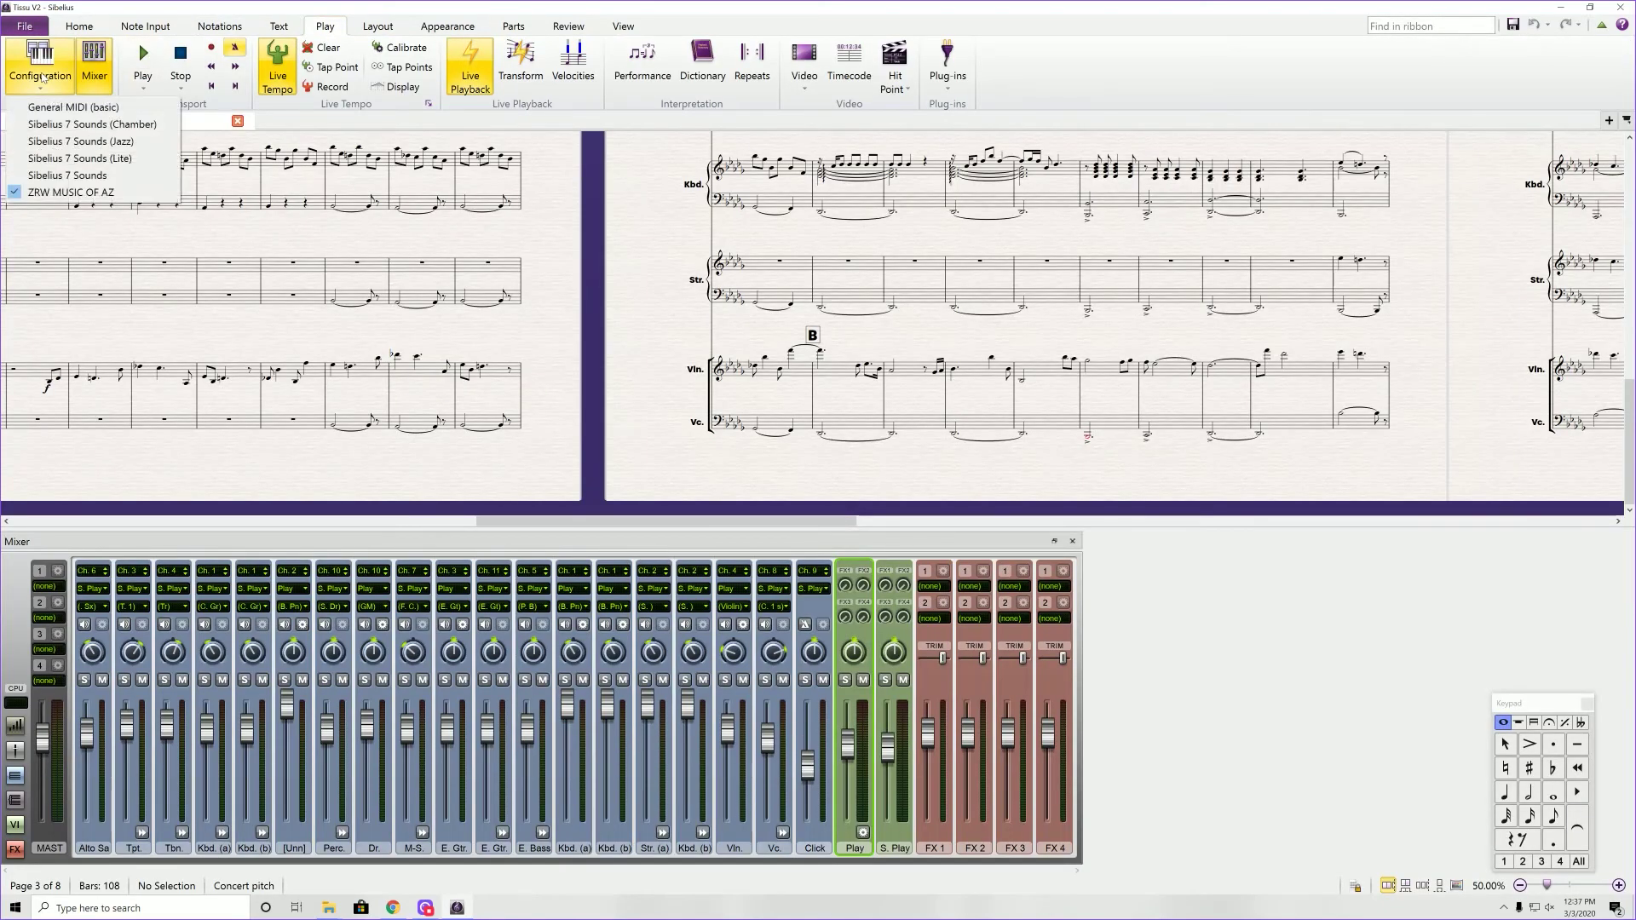
{"action": "left_click", "coordinate": [40, 76]}
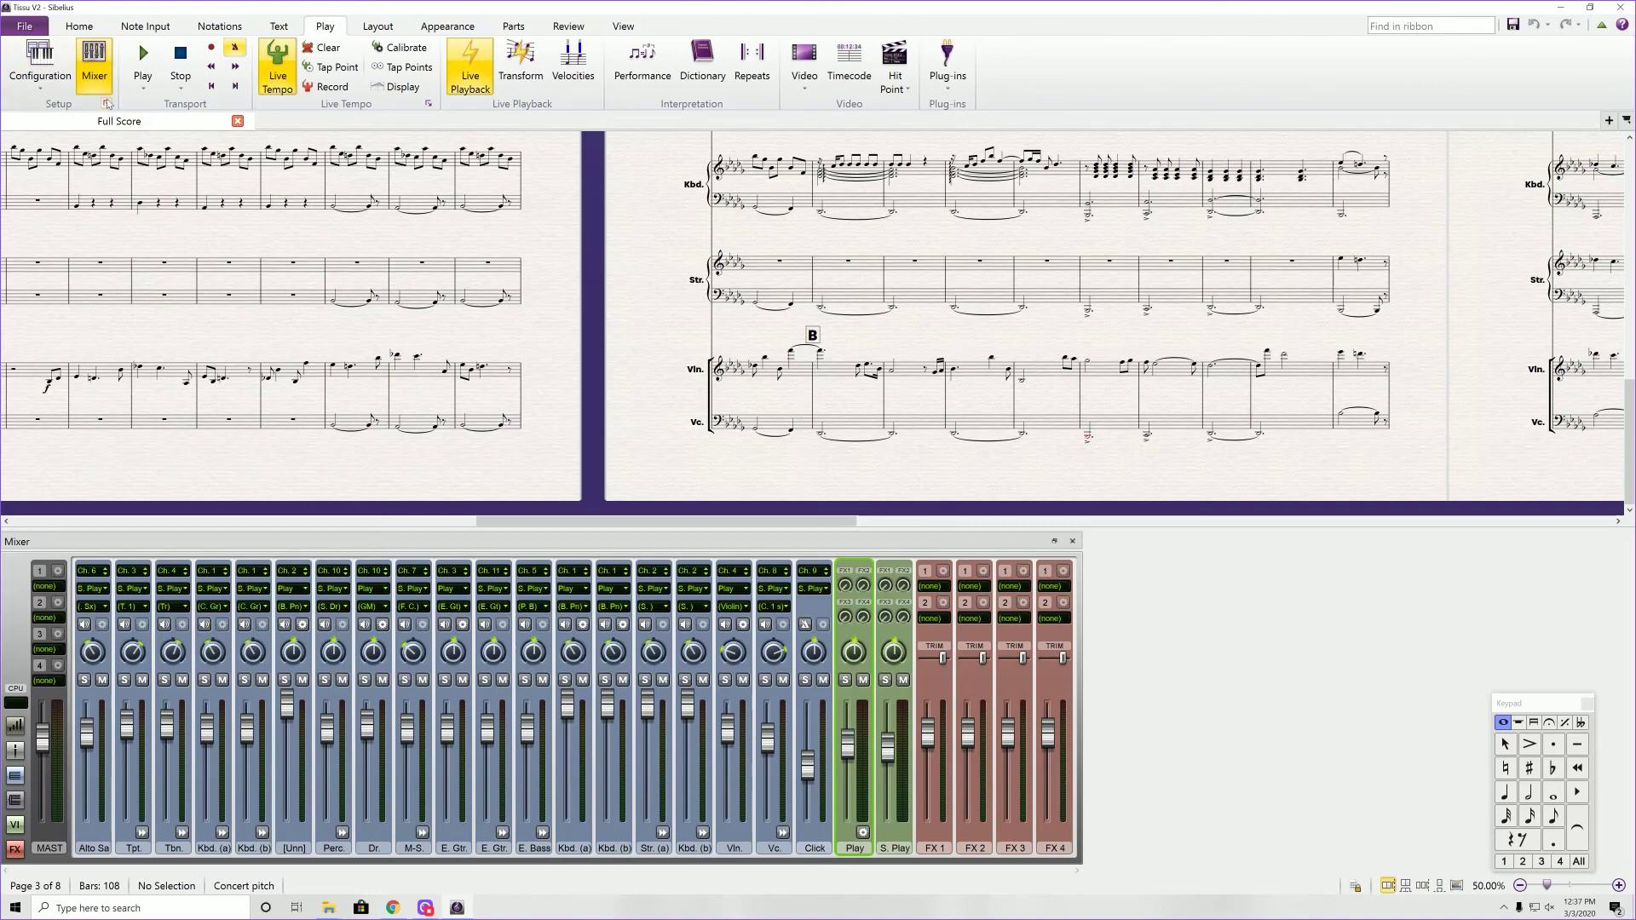
{"action": "left_click", "coordinate": [108, 105]}
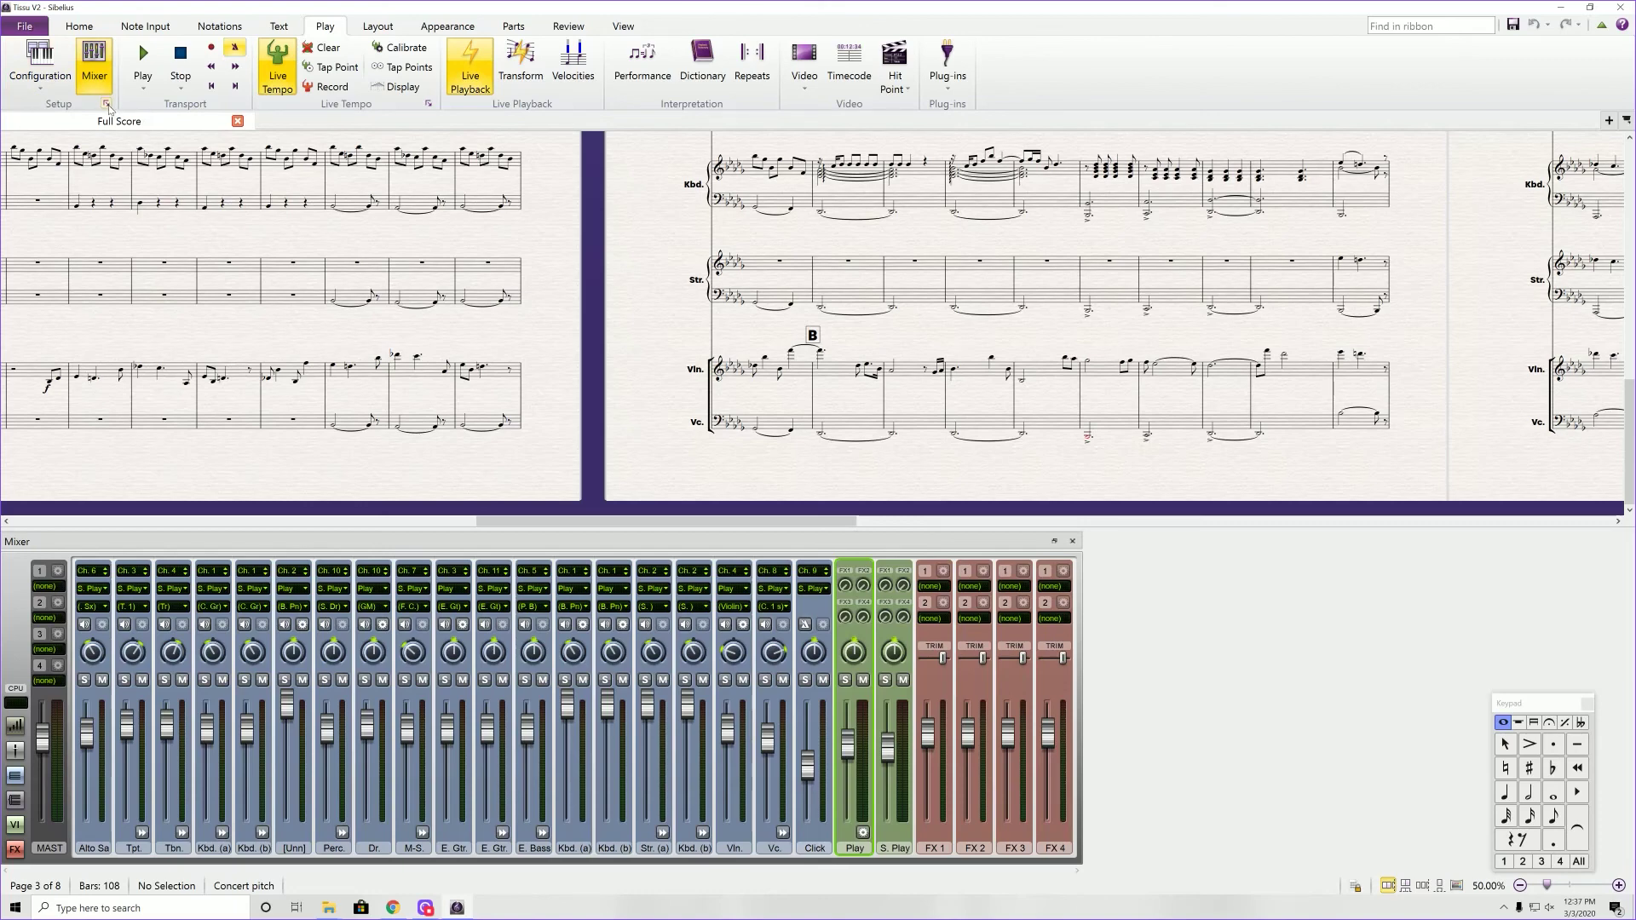